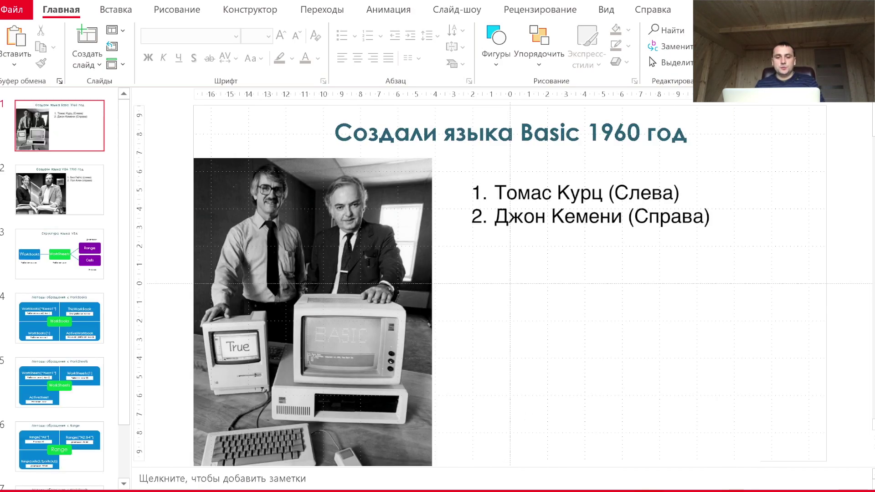
Start the PowerPoint slideshow and advance past the VBA 1985 slide to the VBA structure slide.
key(F5)
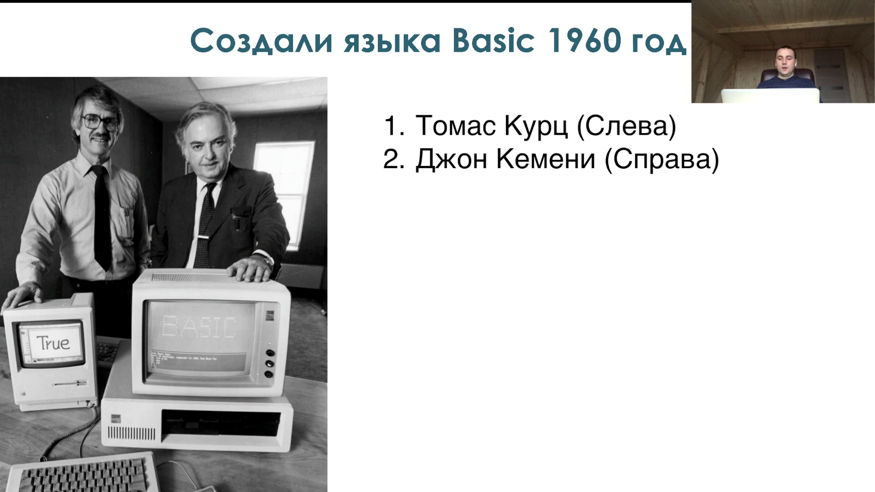
key(Right)
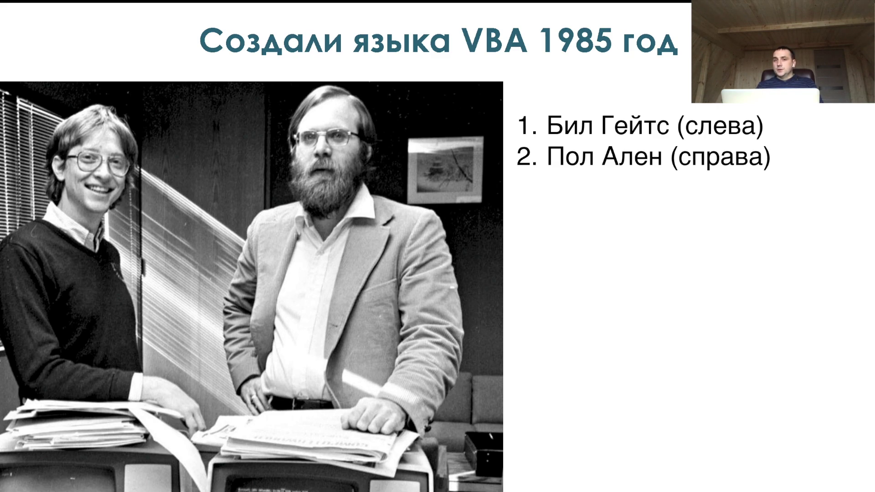
key(Right)
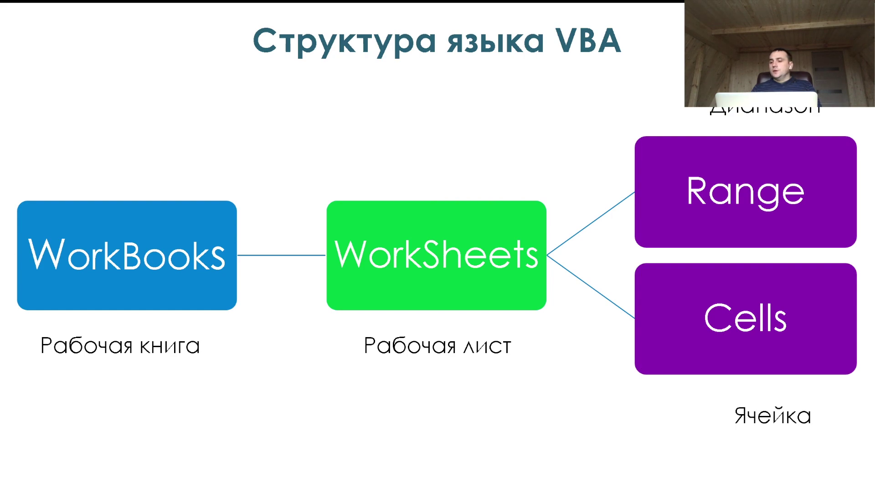
Advance through the WorkBooks reference slide to the WorkSheets reference slide.
key(Right)
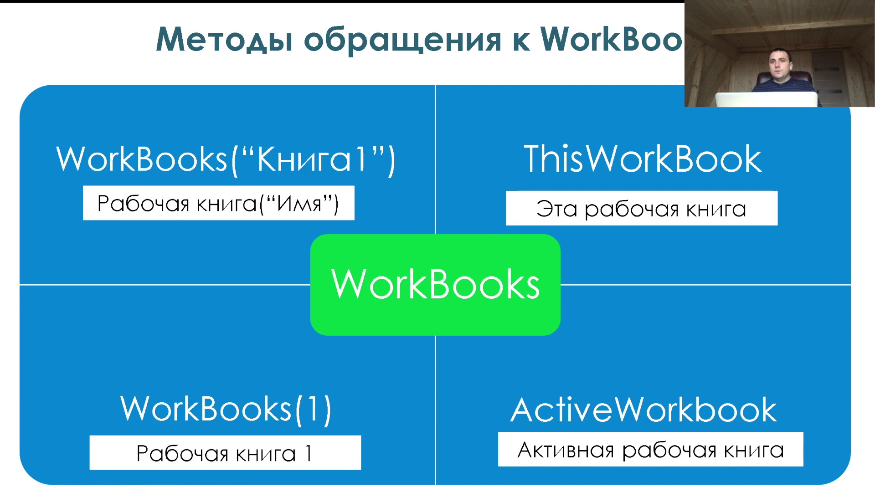
key(Right)
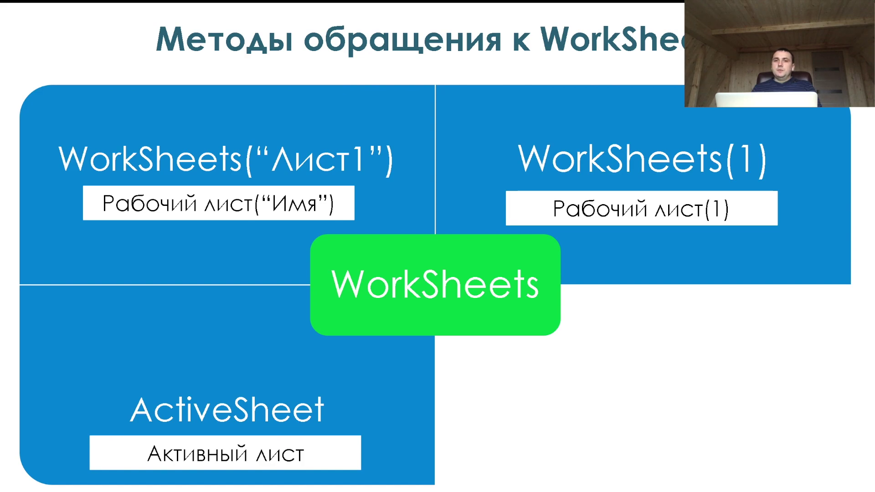
Move on to the Range reference slide, then switch over to the Excel workbook's sheets.
key(Right)
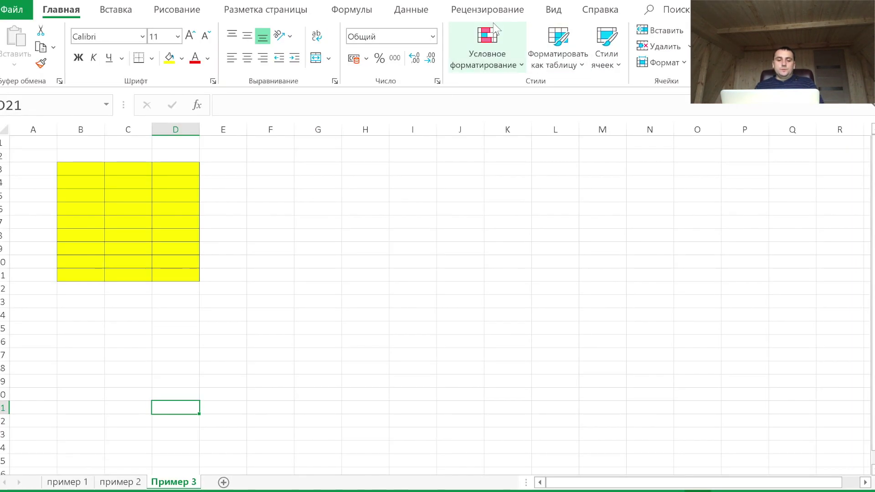
click(61, 482)
Return to sheet пример 1 and enable the Разработчик tab through Excel's ribbon options.
key(ctrl+Page_Down)
key(ctrl+Page_Down)
click(64, 482)
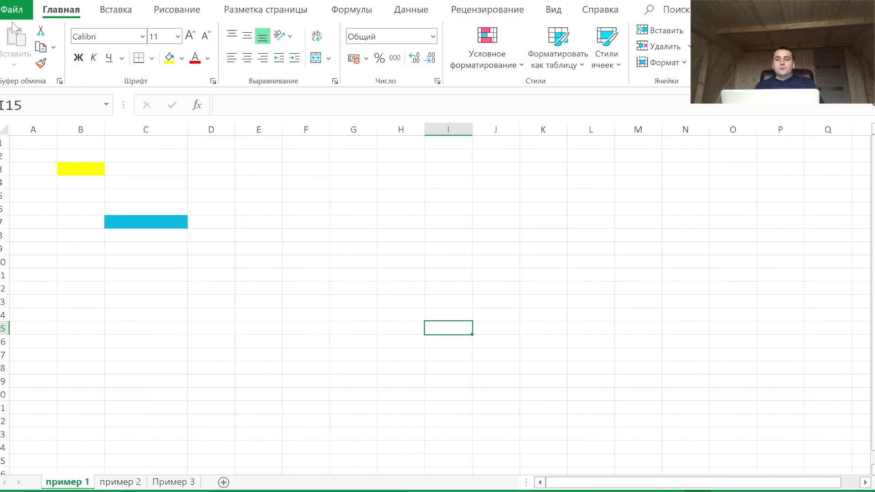
click(1, 15)
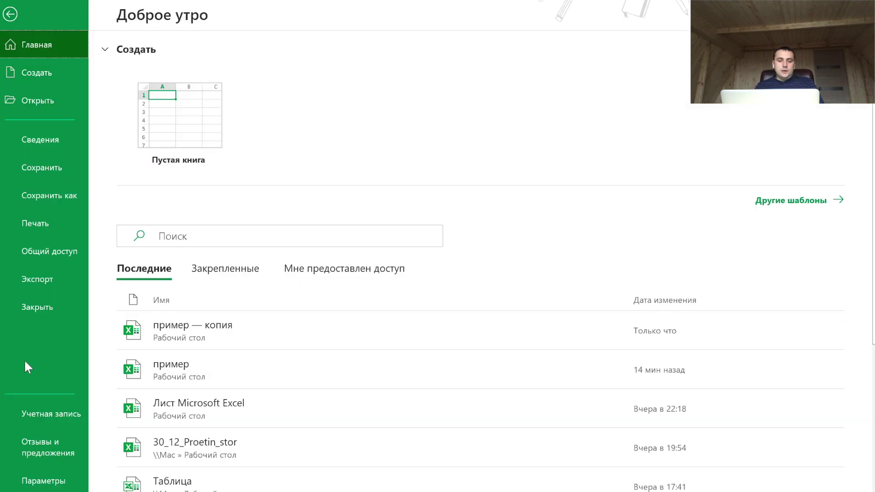
click(44, 481)
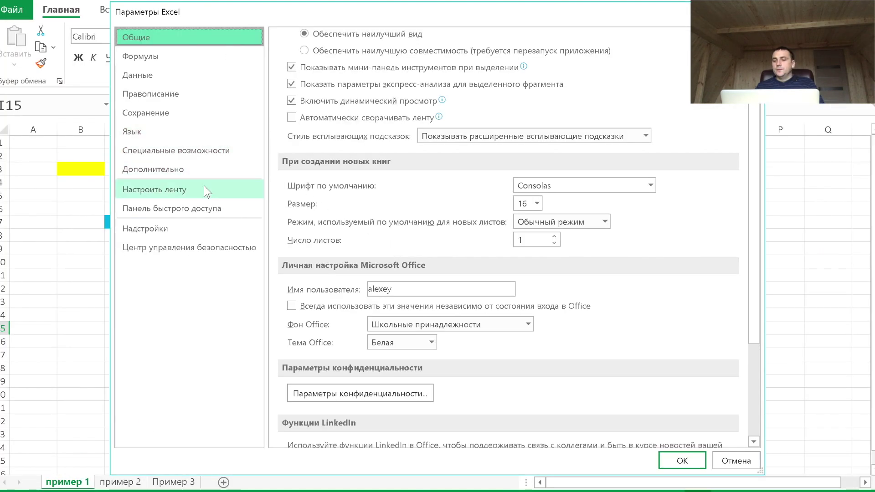
click(204, 187)
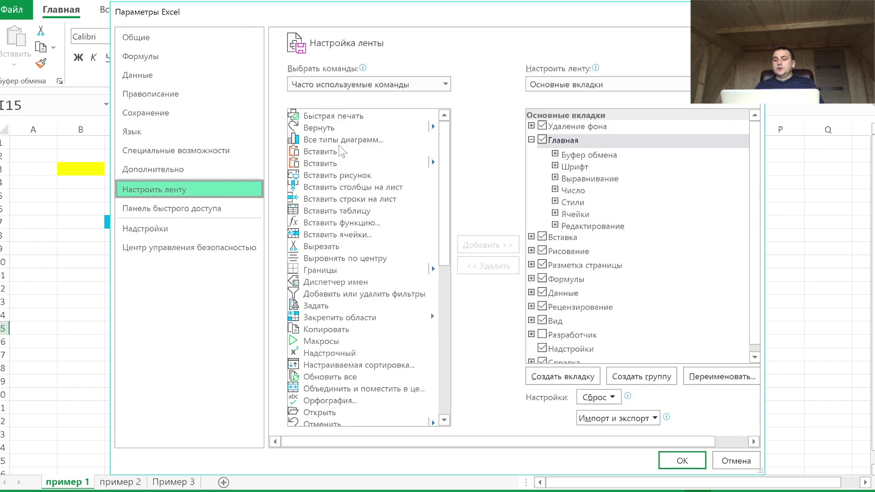
click(542, 335)
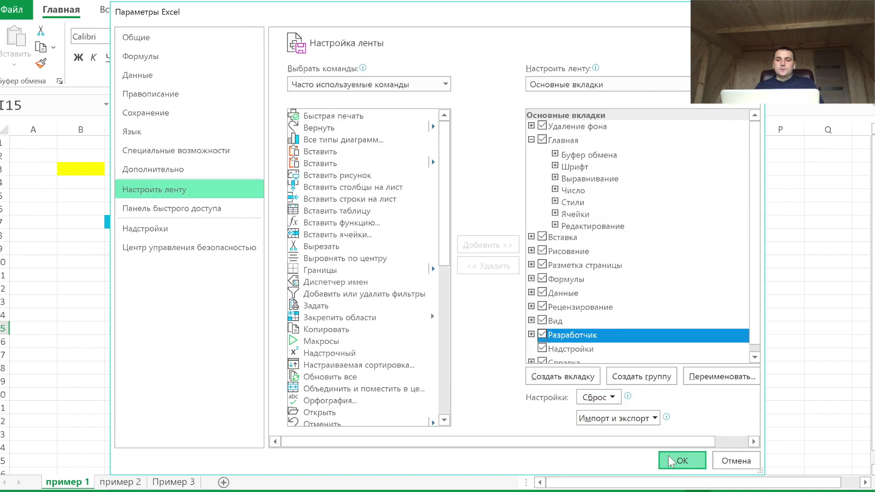
click(677, 460)
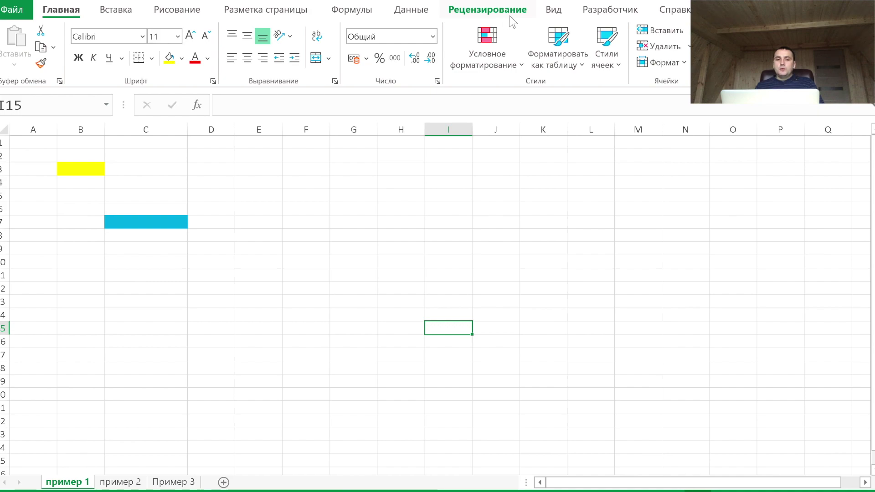
click(611, 10)
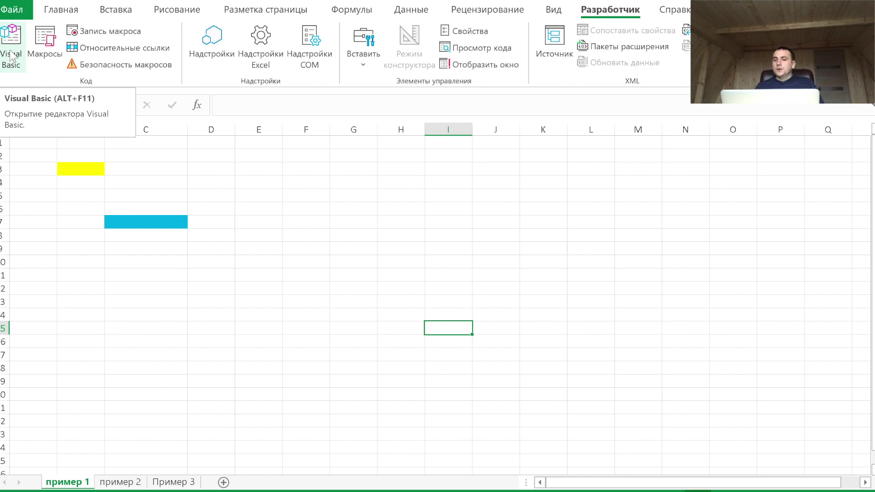
Open the Visual Basic editor, resize its window and panes, and select Лист3 (Пример 3).
click(11, 54)
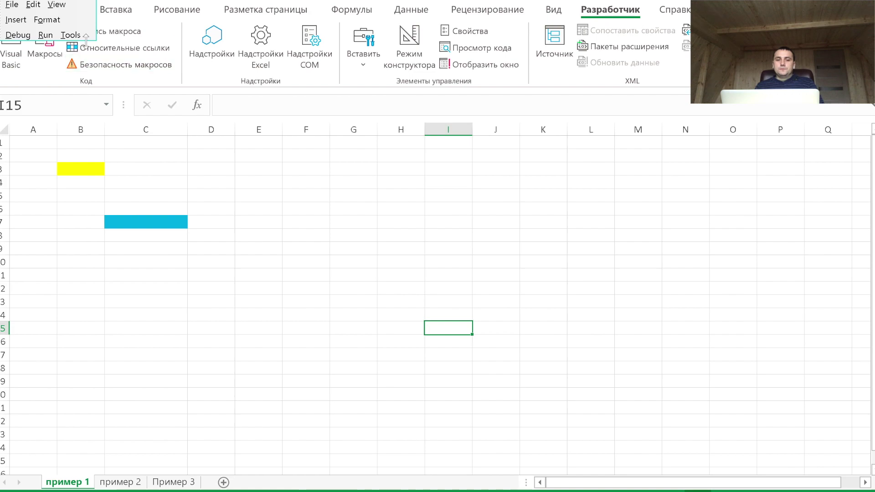
drag(88, 38, 393, 488)
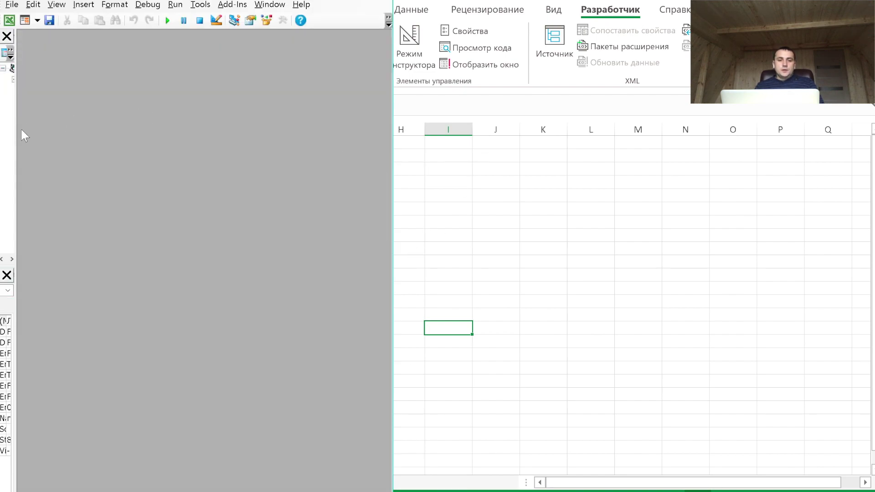
drag(16, 133, 148, 172)
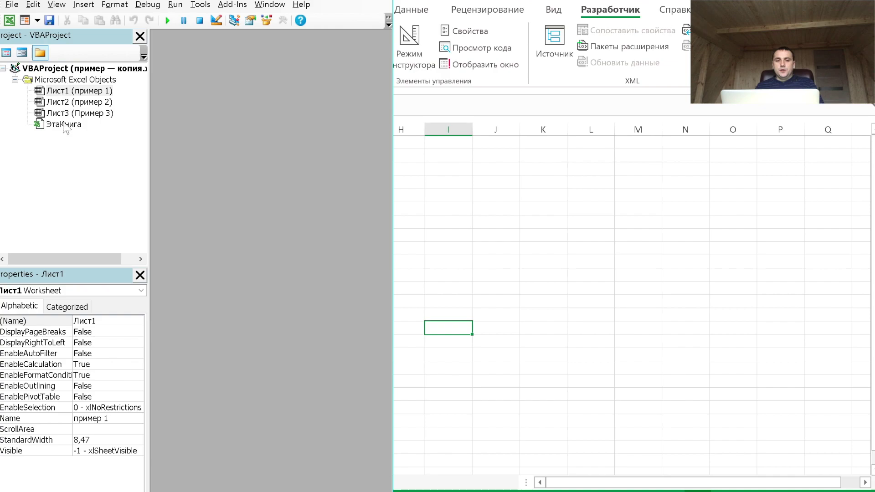
click(74, 91)
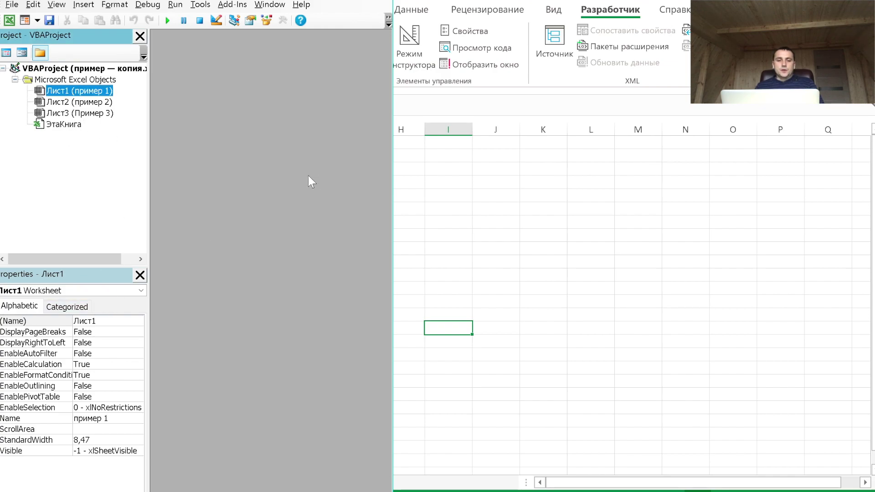
drag(149, 173, 133, 178)
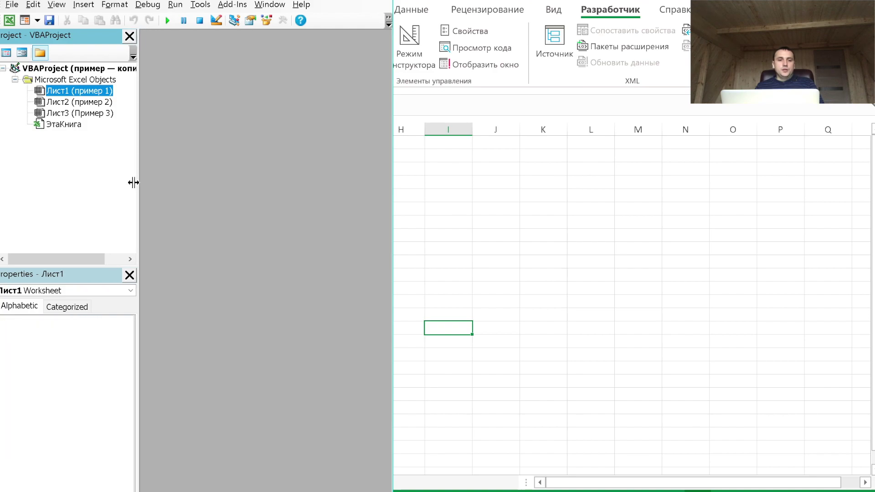
click(71, 103)
click(69, 113)
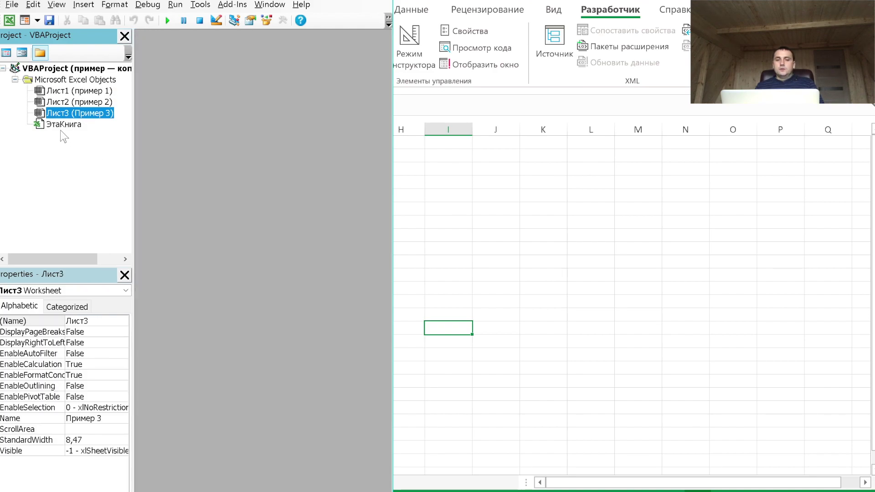
Turn on Require Variable Declaration in the VBA editor's Options.
click(193, 6)
click(226, 69)
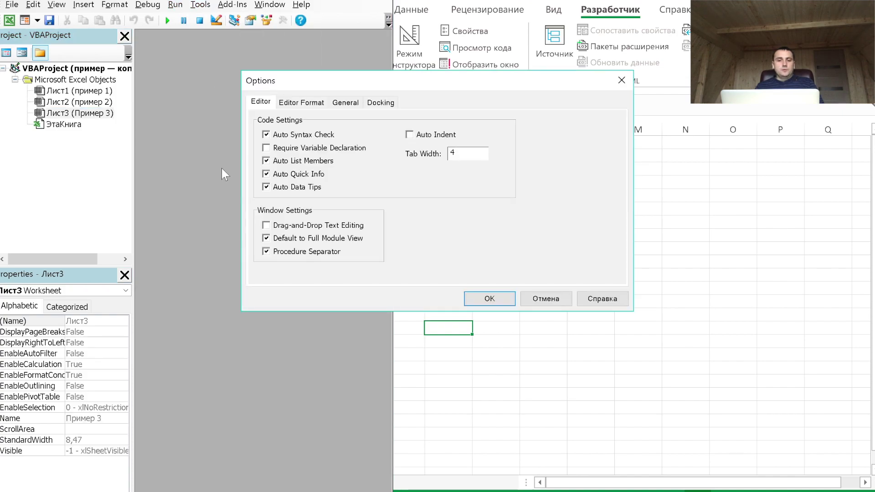
click(270, 148)
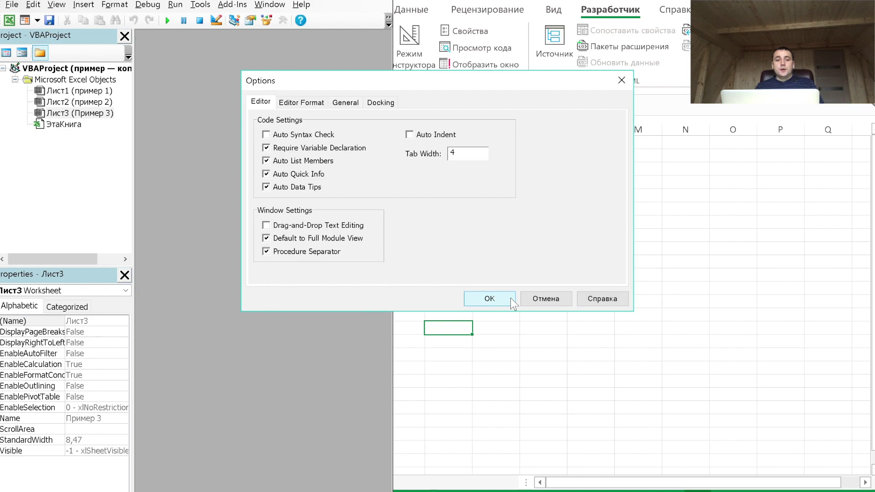
click(509, 299)
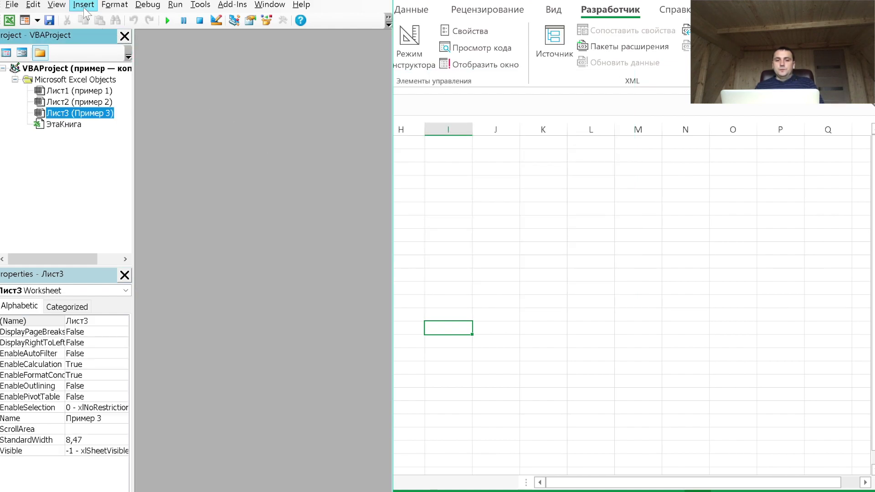
Insert a new code module, Module1, and place the cursor in its code window.
click(84, 5)
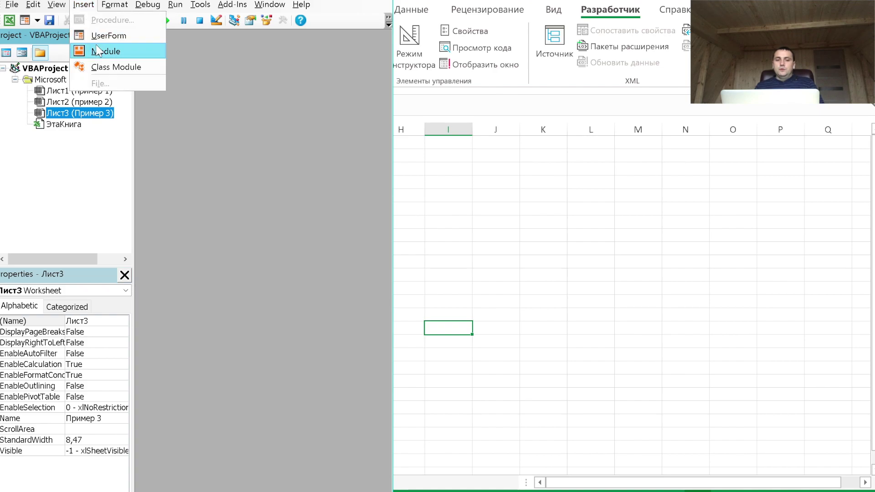
click(99, 51)
click(73, 146)
click(189, 76)
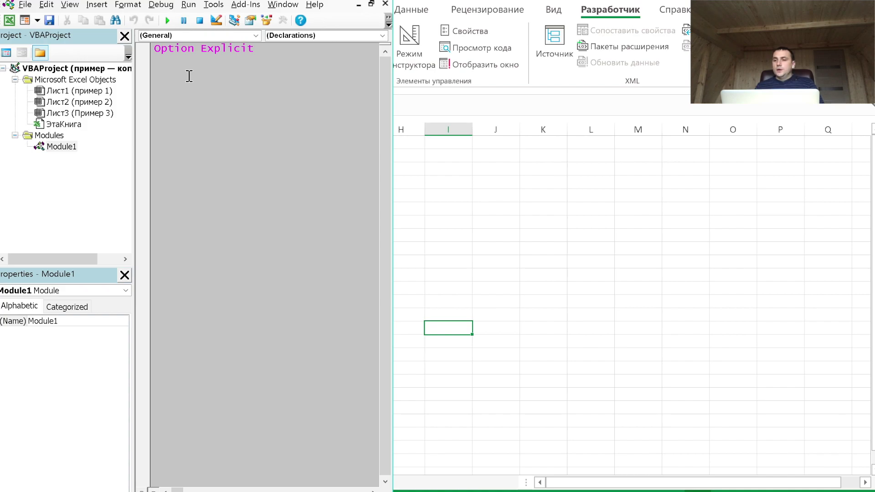
Snap Excel to half the screen beside the widened VBA editor and type 'sub'.
click(555, 174)
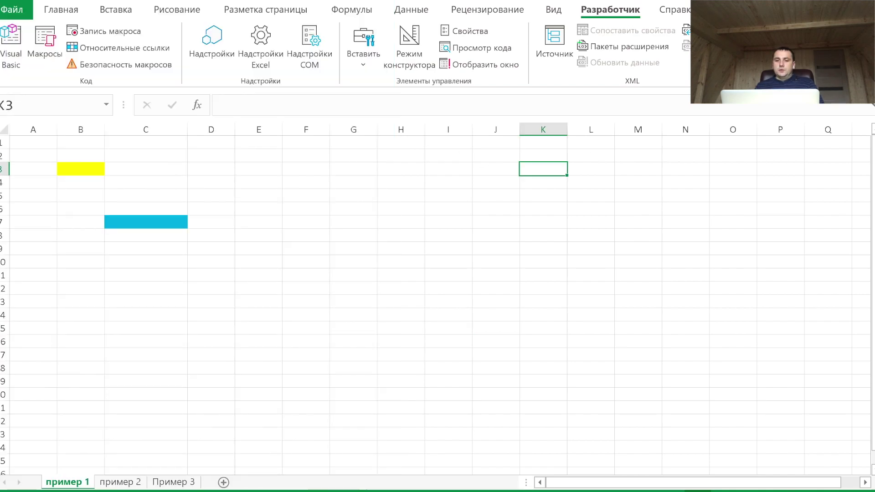
key(super+Right)
drag(396, 186, 408, 187)
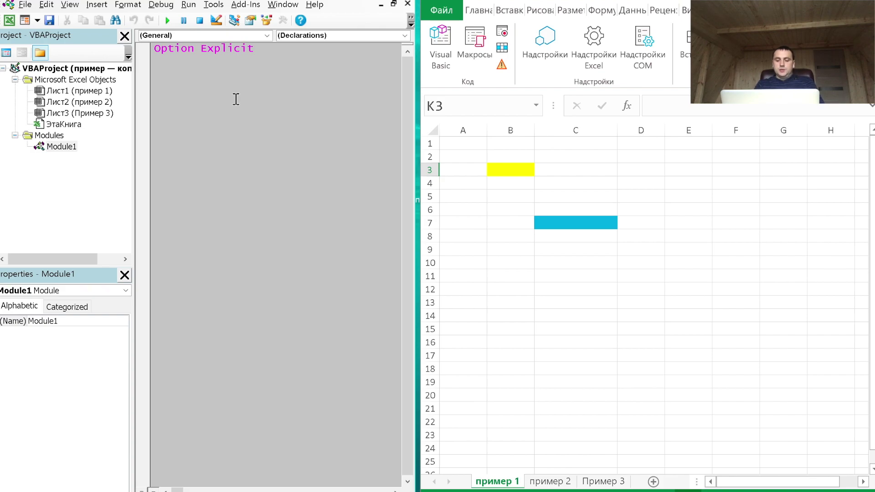
text(sub)
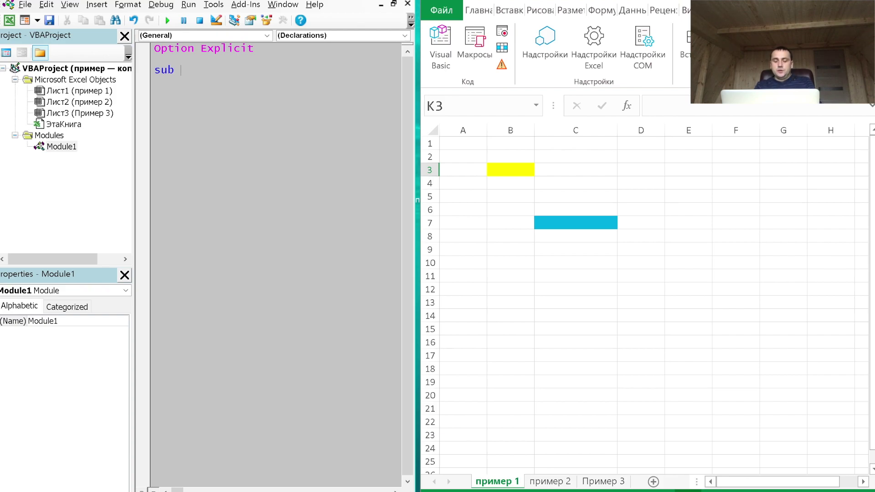
Write Sub FirstMacros() containing the line Range("b3") = "hello".
text(FirstMacros)
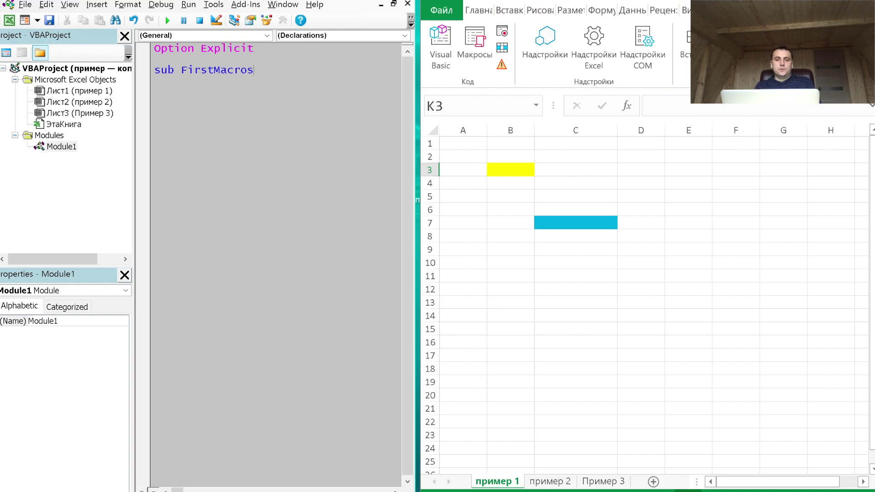
text(())
key(Return)
key(Return)
key(Return)
key(Return)
key(Return)
key(Return)
click(155, 113)
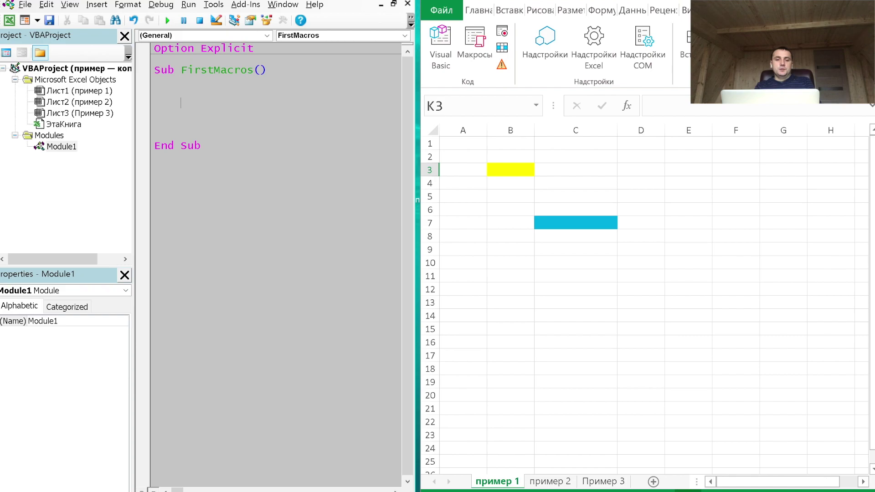
text(Range("b3)
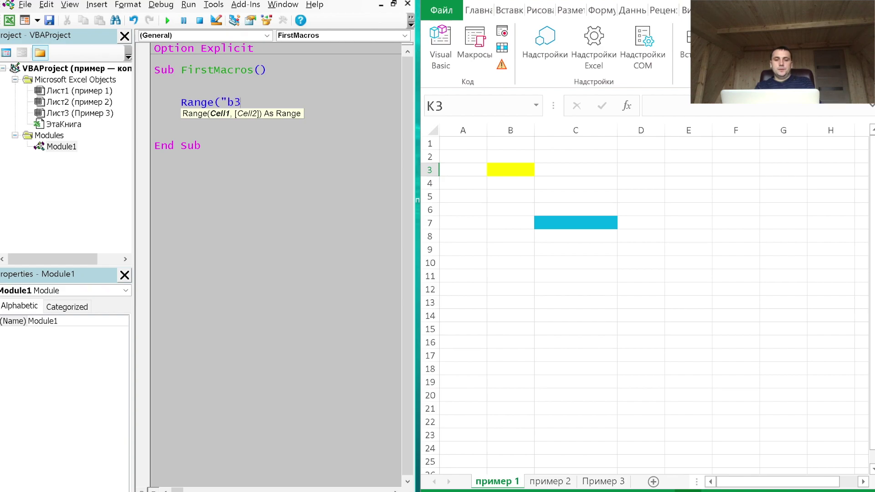
text(") = )
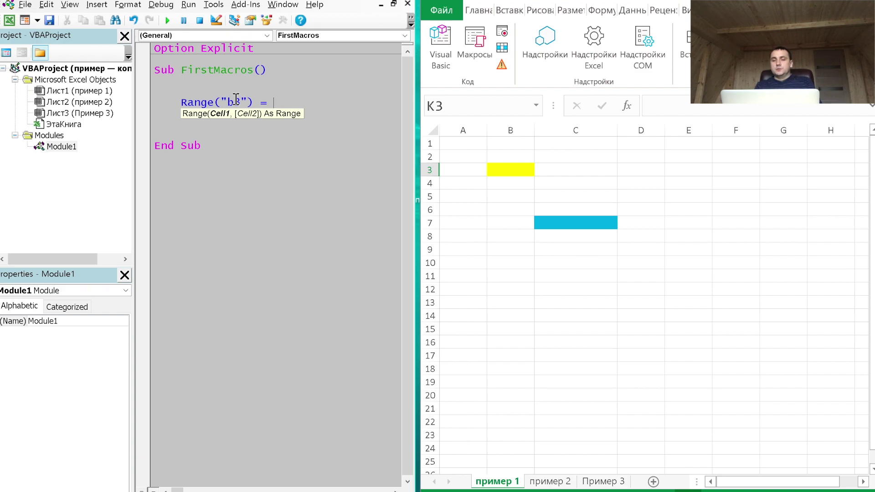
text(12)
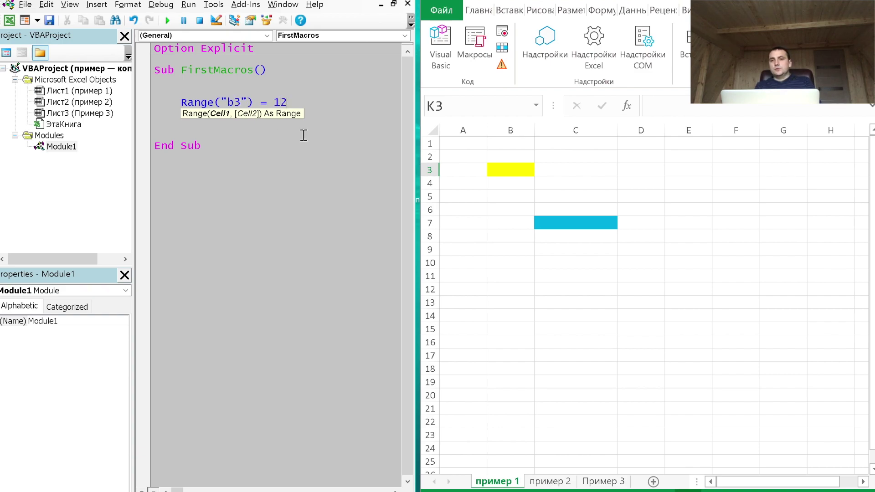
key(BackSpace)
key(BackSpace)
text(")
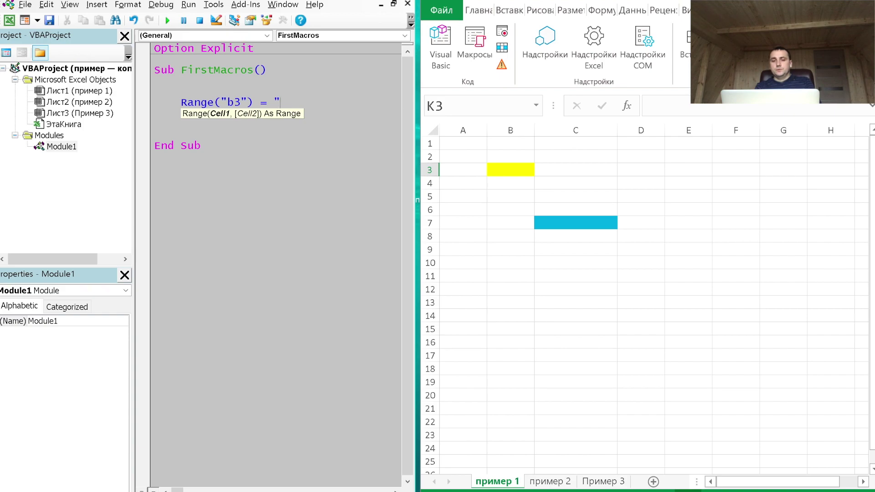
text(hello")
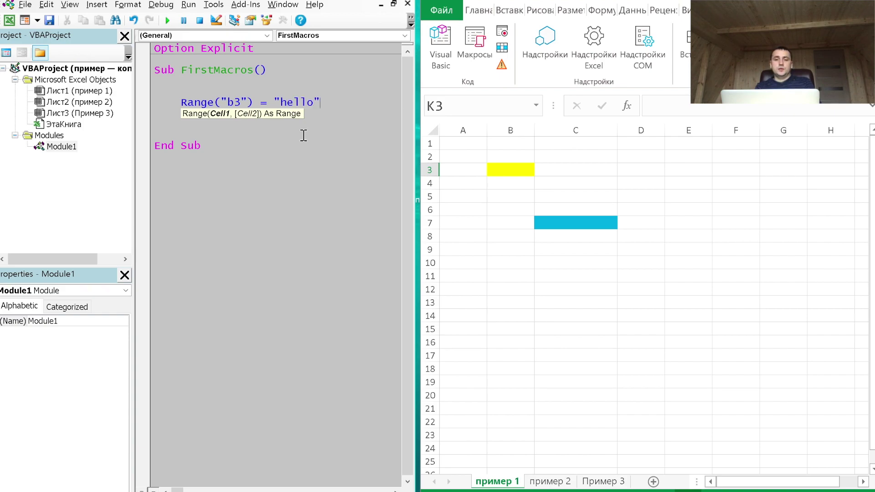
Run FirstMacros to put hello in B3, then prefix the Range line with Rem.
key(Return)
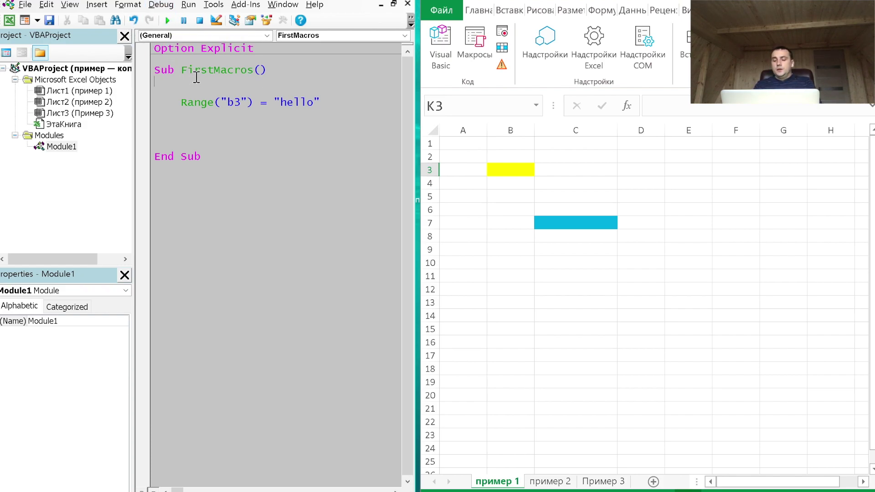
click(167, 21)
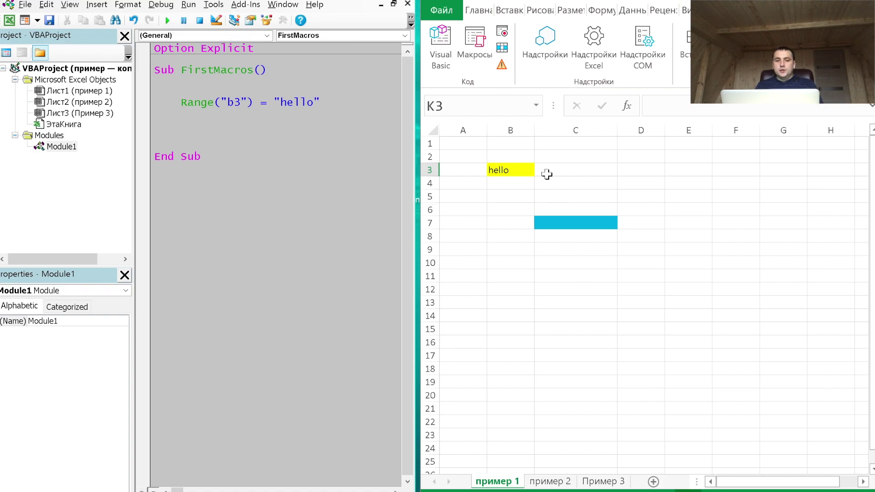
click(176, 102)
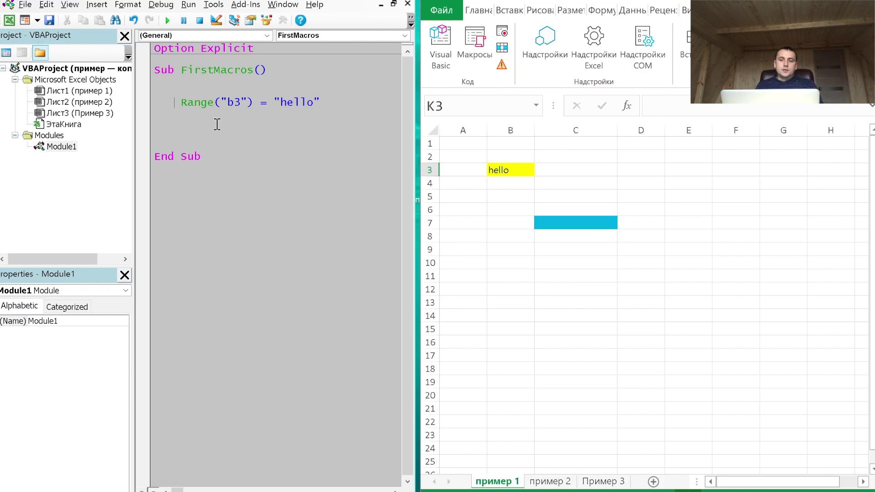
text(rem)
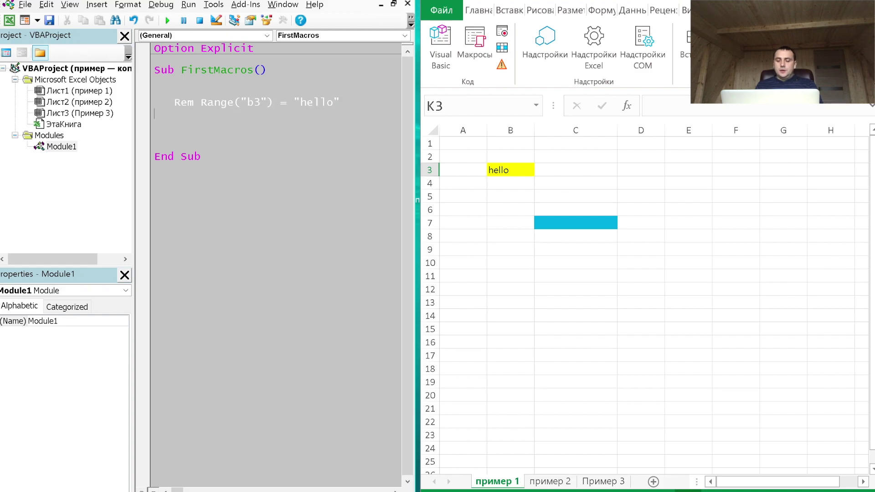
Replace Rem with an apostrophe comment, add blank lines, and begin a cells( statement.
key(BackSpace)
key(BackSpace)
key(BackSpace)
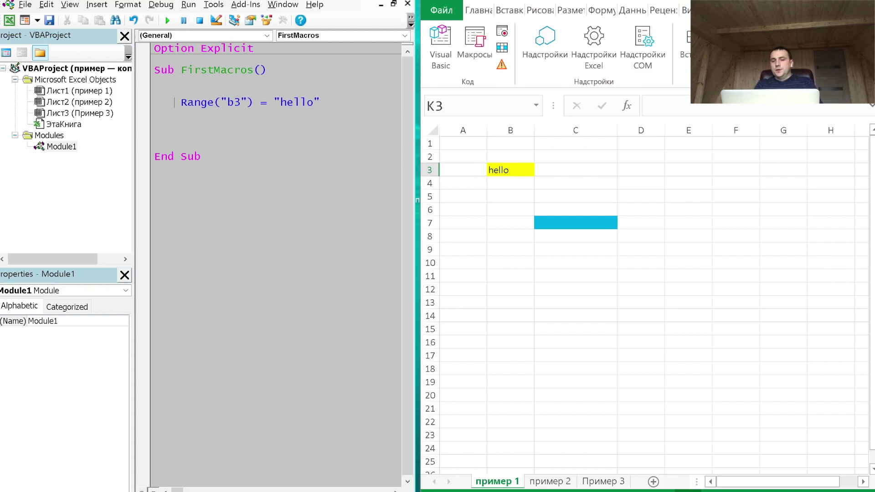
text(')
key(Down)
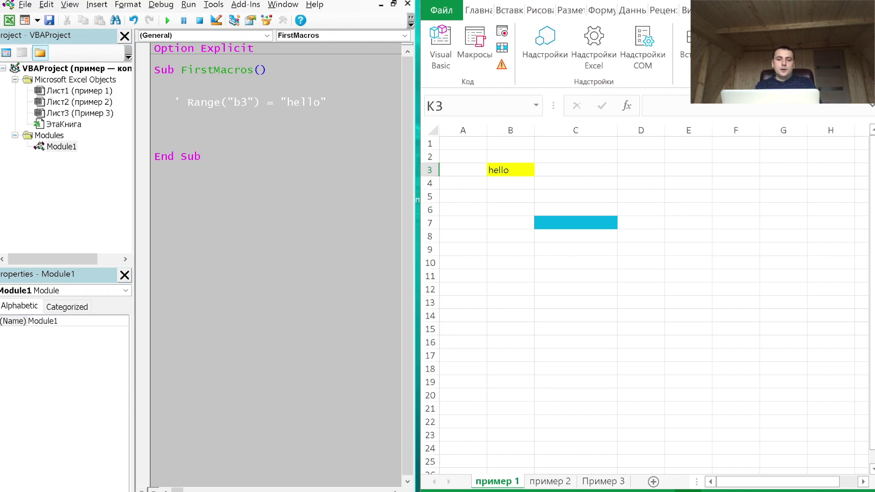
key(Return)
key(Return)
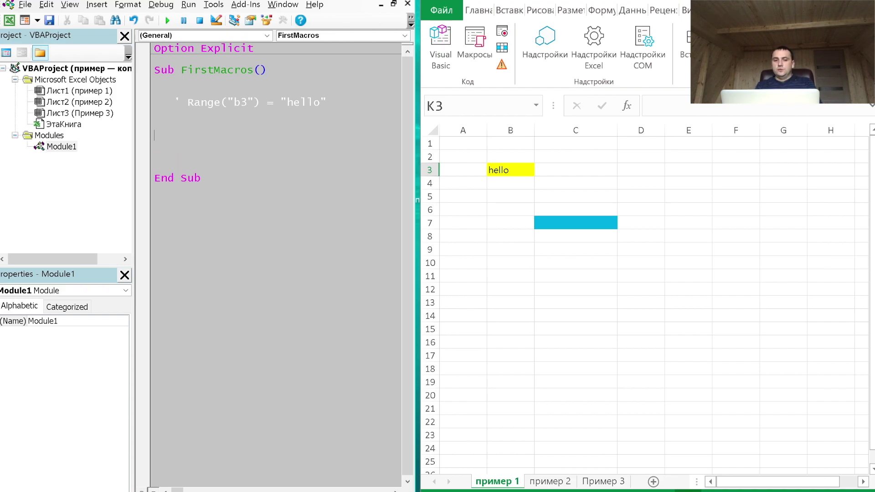
text(cells)
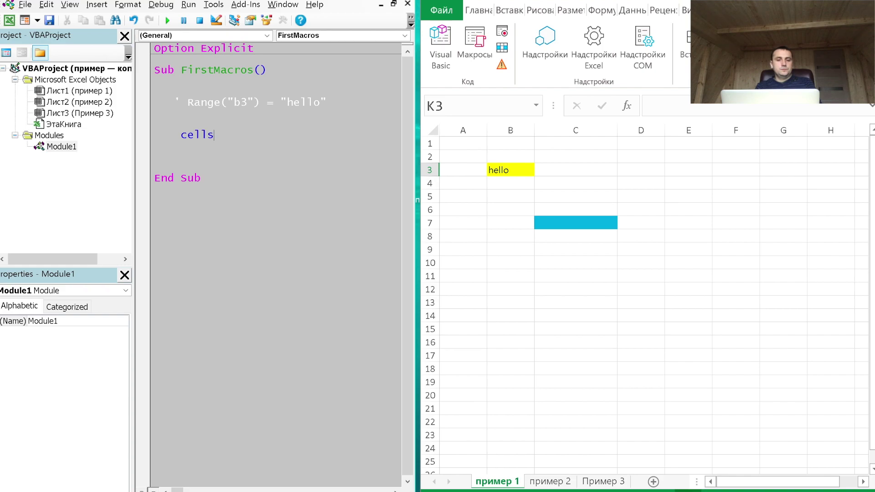
text(()
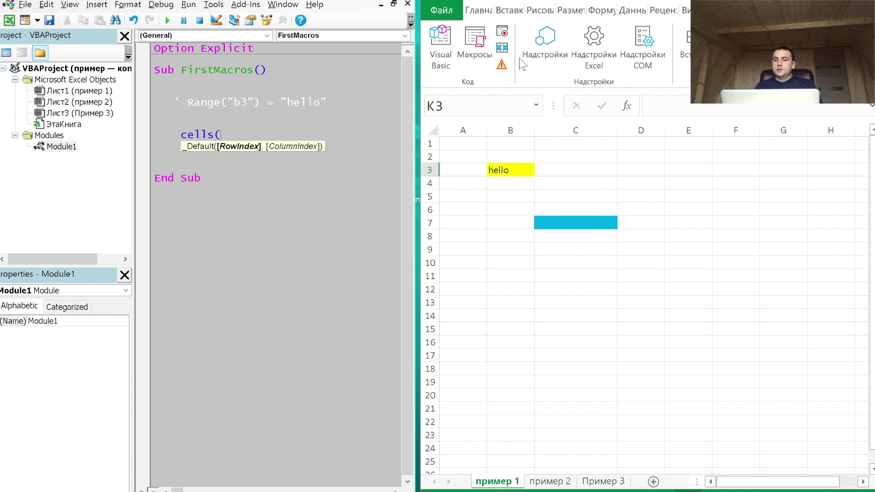
click(449, 16)
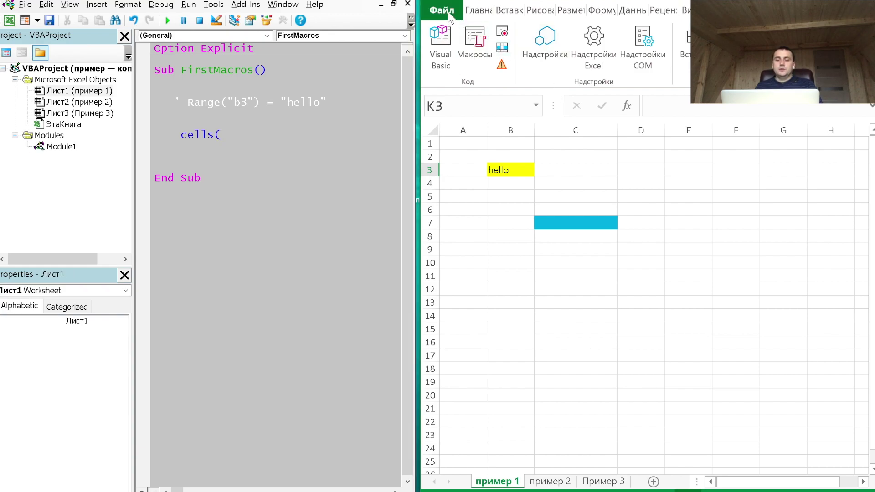
Turn on the R1C1 reference style in Excel Options' Formulas settings.
click(449, 16)
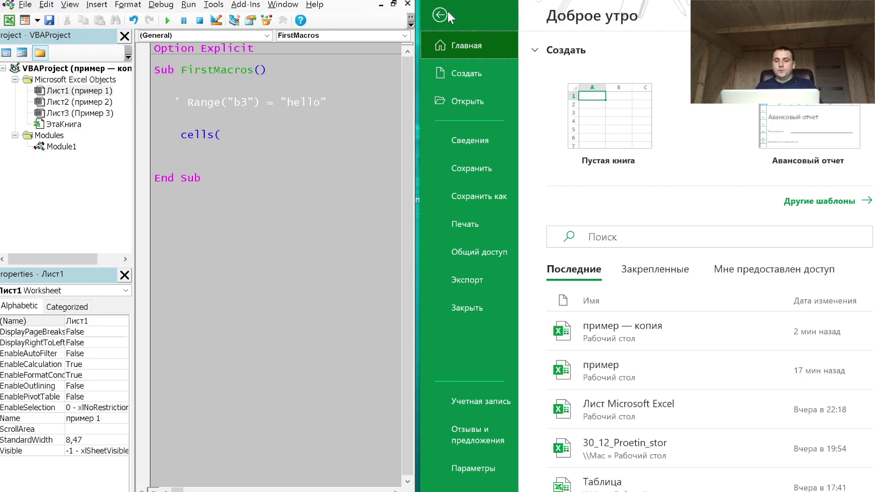
click(482, 468)
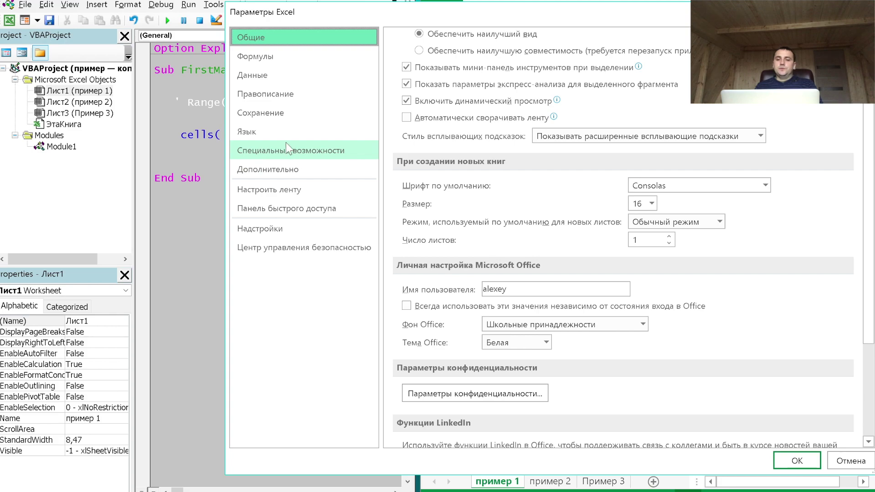
click(269, 57)
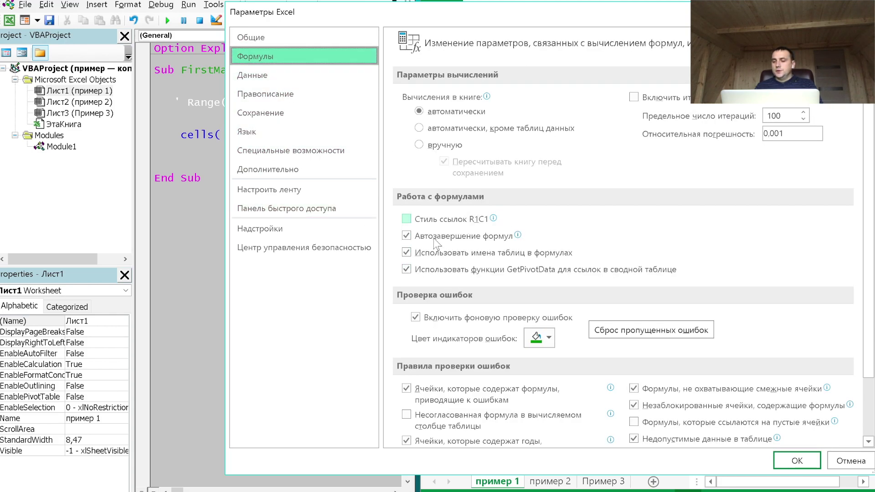
click(416, 220)
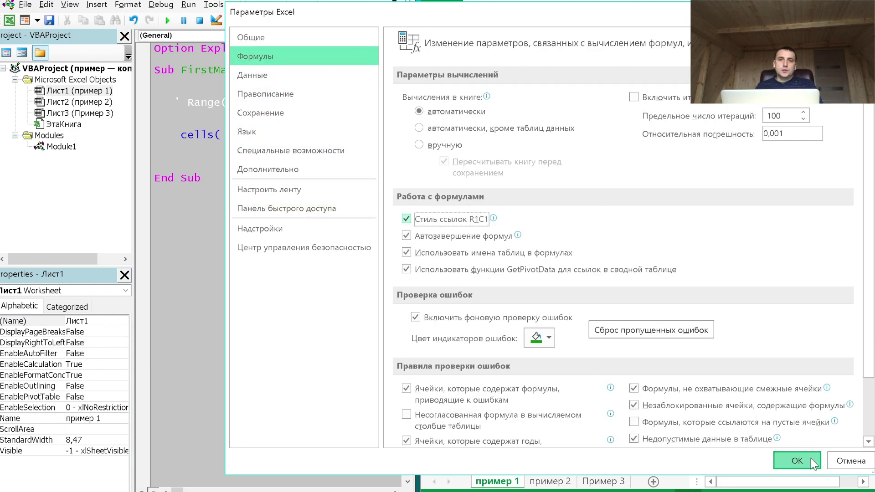
click(811, 457)
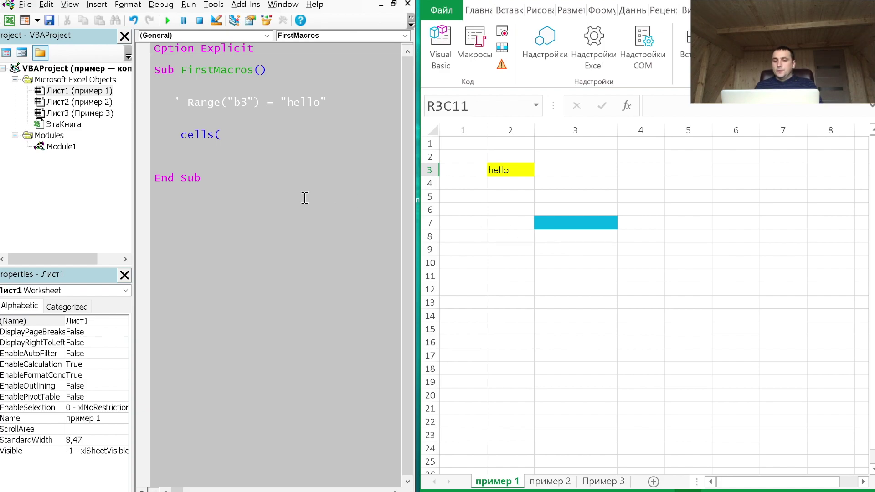
Add the line Cells(7, 3) = 12 and run the macro to put 12 into C7.
click(244, 137)
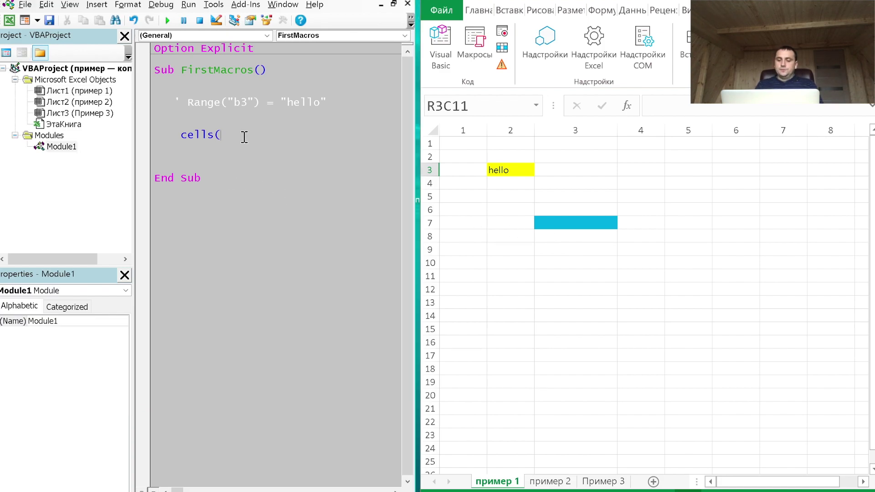
text(7, )
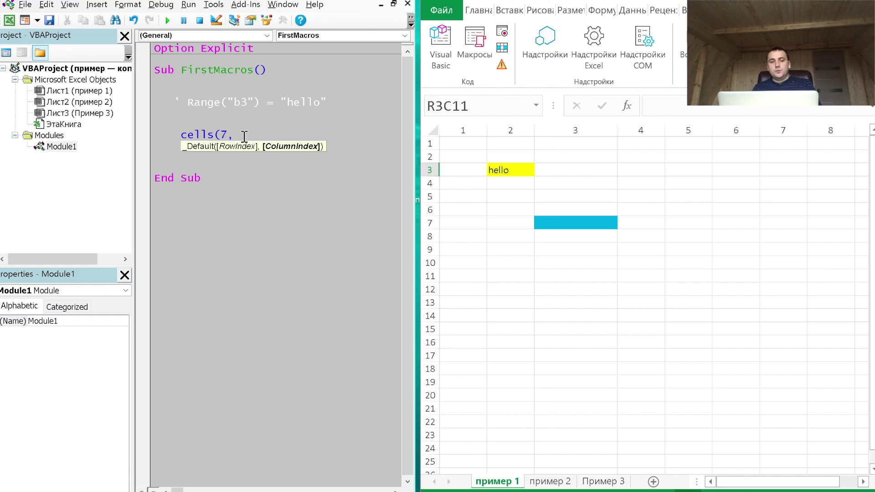
text(3) = 12)
key(Return)
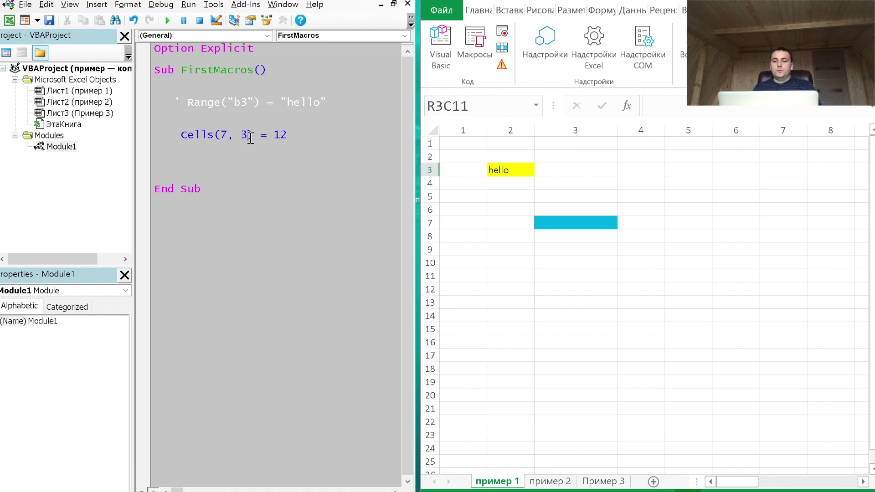
click(167, 20)
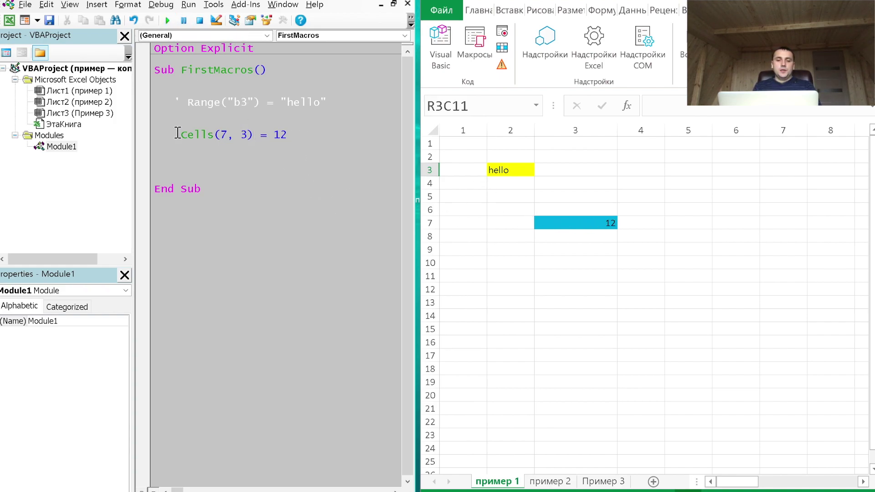
Comment out the Cells line with Rem, add a blank line, and show sheet пример 2.
click(177, 133)
text(rem)
key(Down)
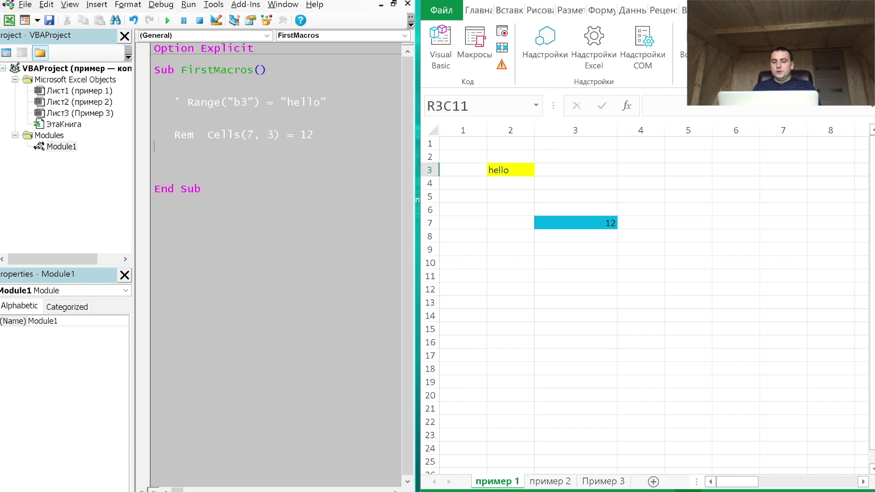
key(Return)
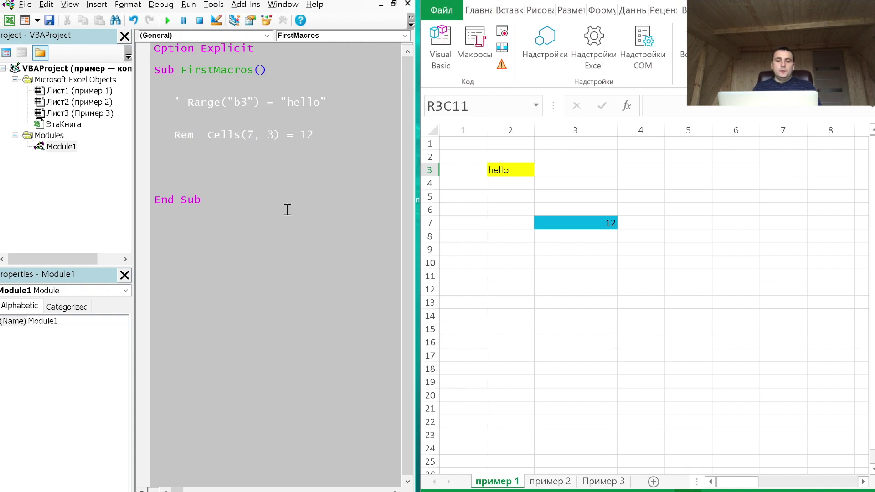
click(555, 474)
click(555, 481)
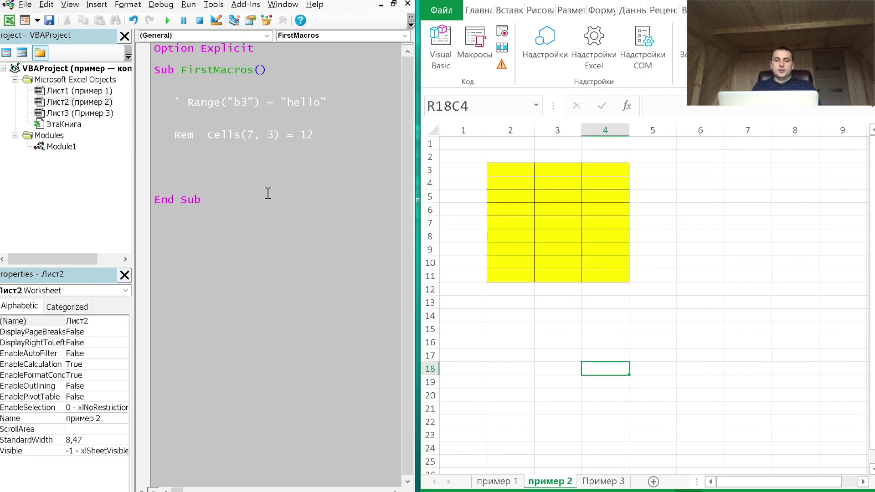
Add the line Range("b3:d11") = "hello" to the macro.
click(196, 159)
text(range(")
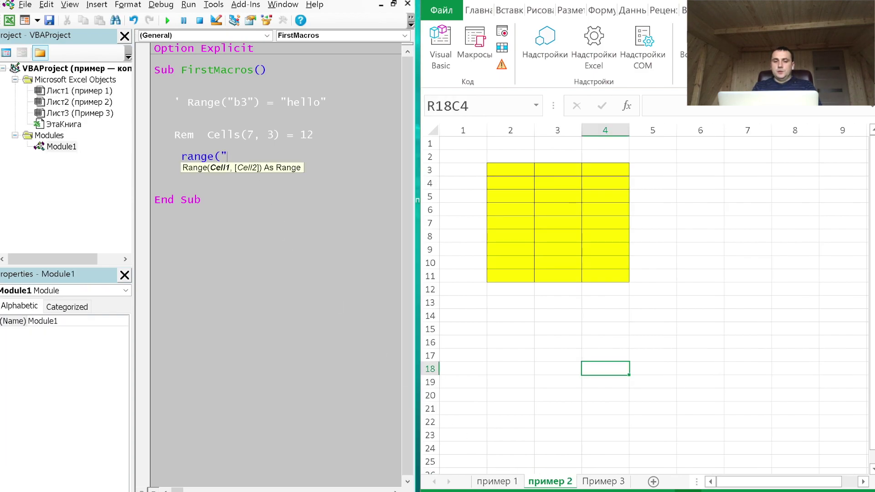
text(b3:)
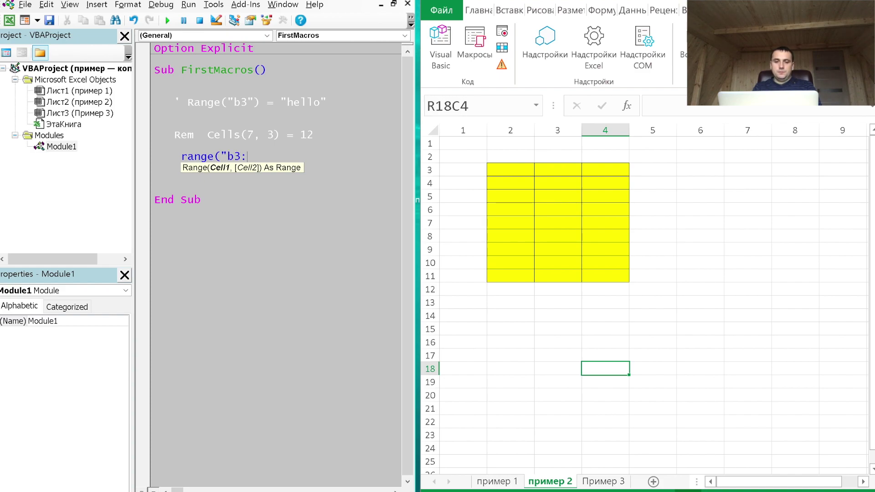
text(d11")
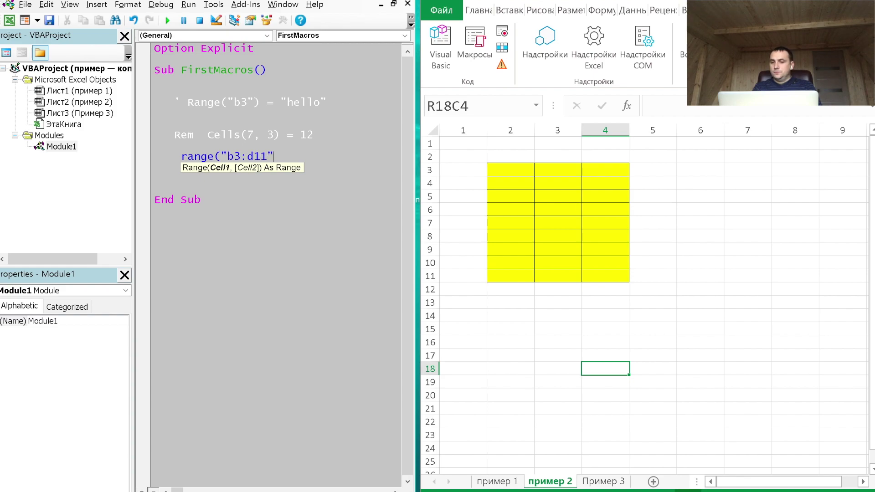
text()=)
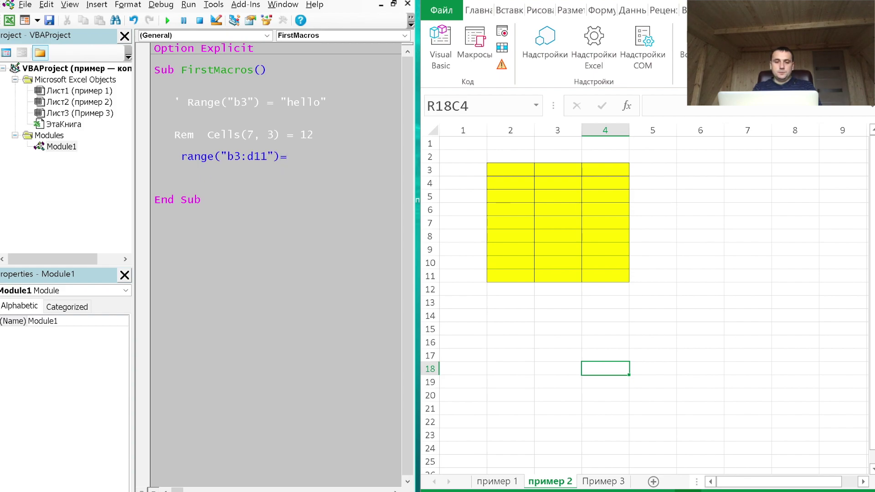
text("")
key(BackSpace)
text(hello")
key(Return)
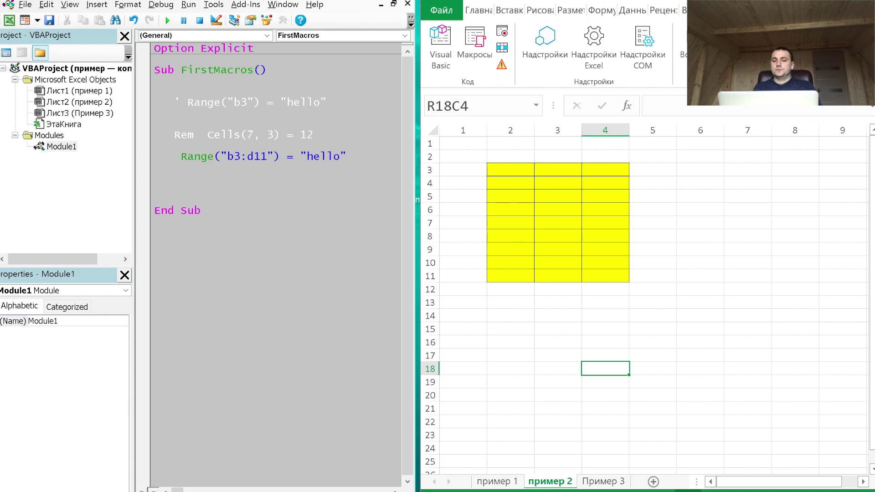
Run the macro to fill B3:D11 with hello, then clear those cells.
click(167, 20)
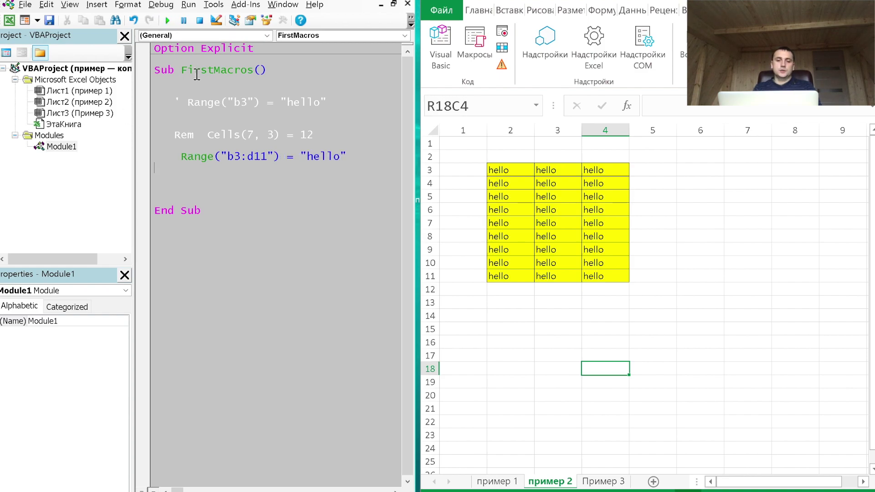
drag(512, 170, 606, 274)
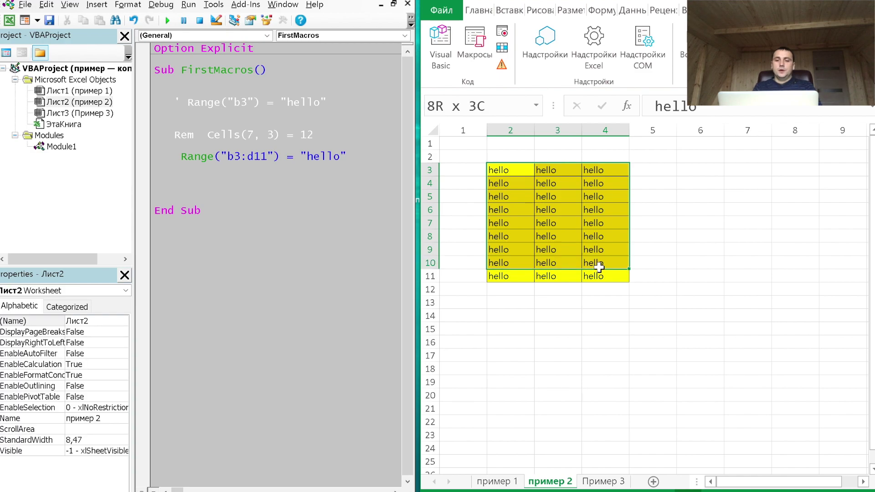
key(Delete)
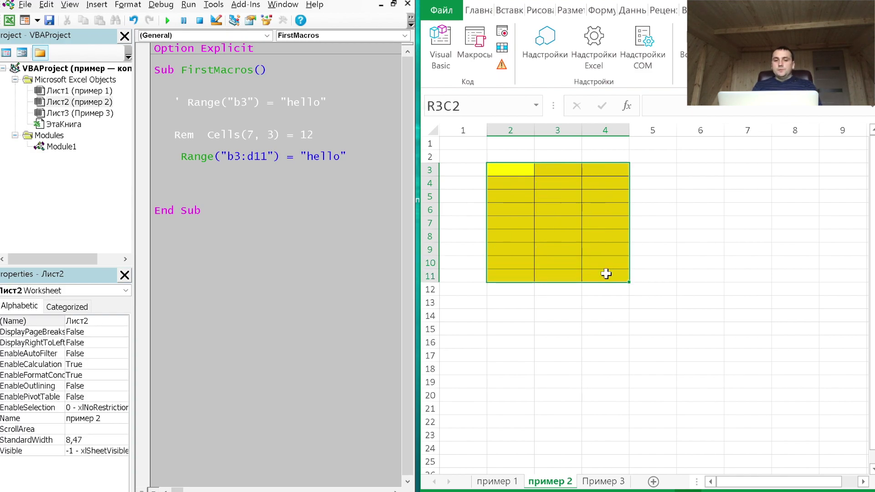
Comment out the Range line with Rem and add an indented blank line below it.
click(182, 157)
text(rem)
key(Down)
key(Return)
key(Tab)
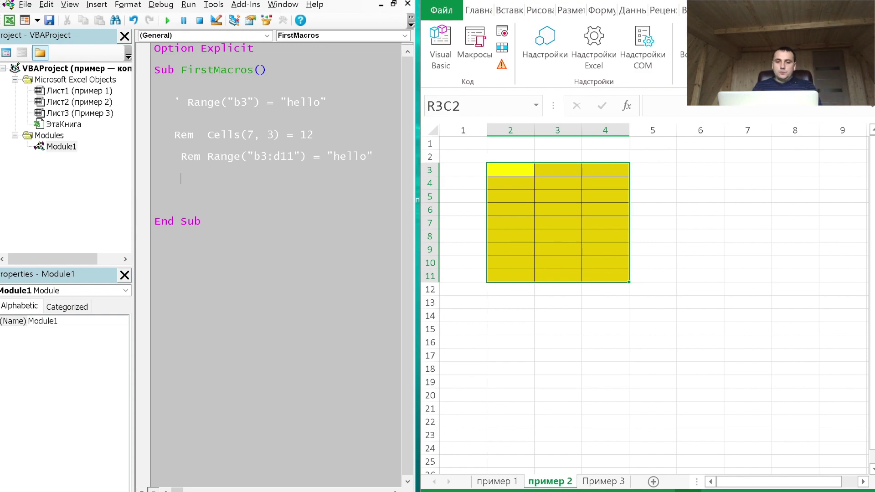
click(525, 211)
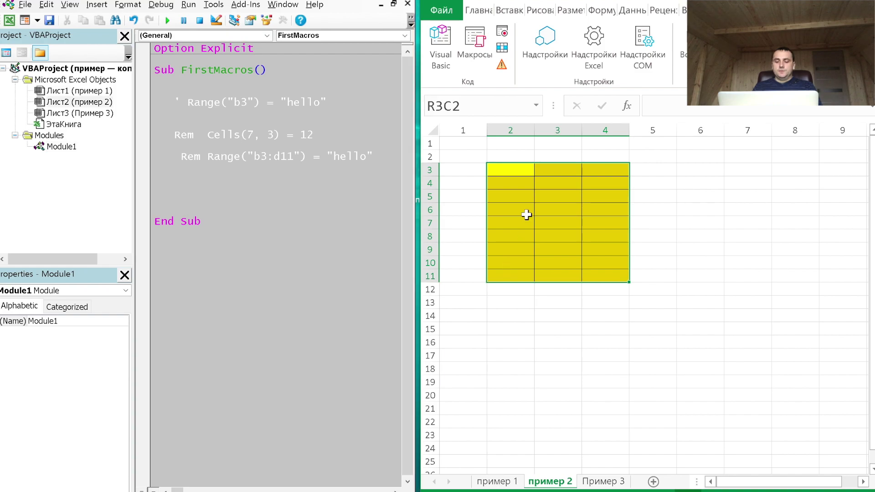
click(191, 179)
Add the line Worksheets("Пример 3").Range("b3:d11") = 11 to the macro.
text(wor)
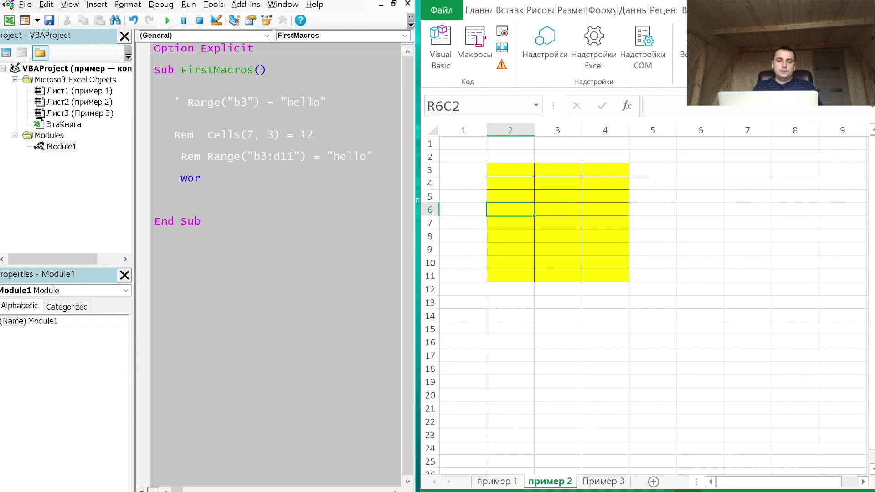
text(ksheets(")
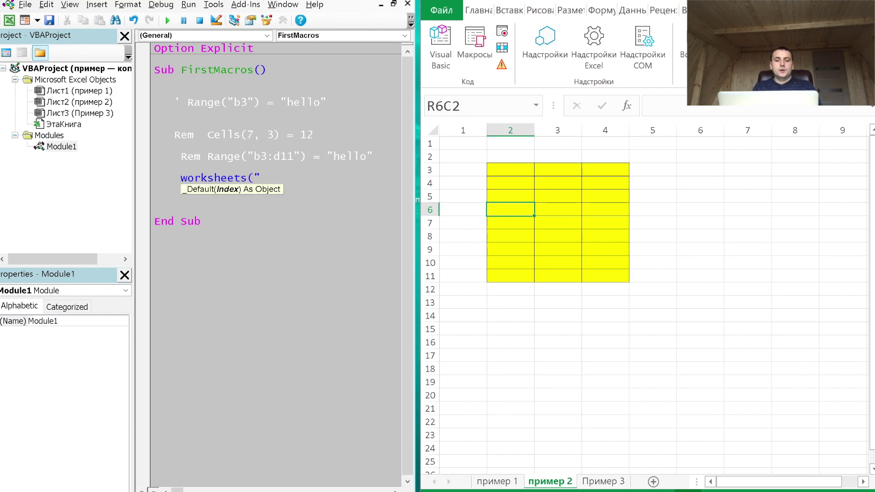
text(Пример 3"))
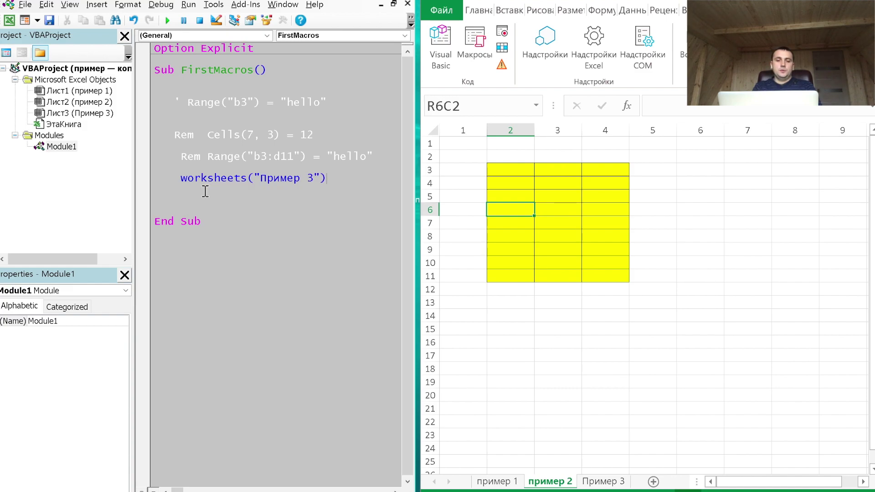
text(.)
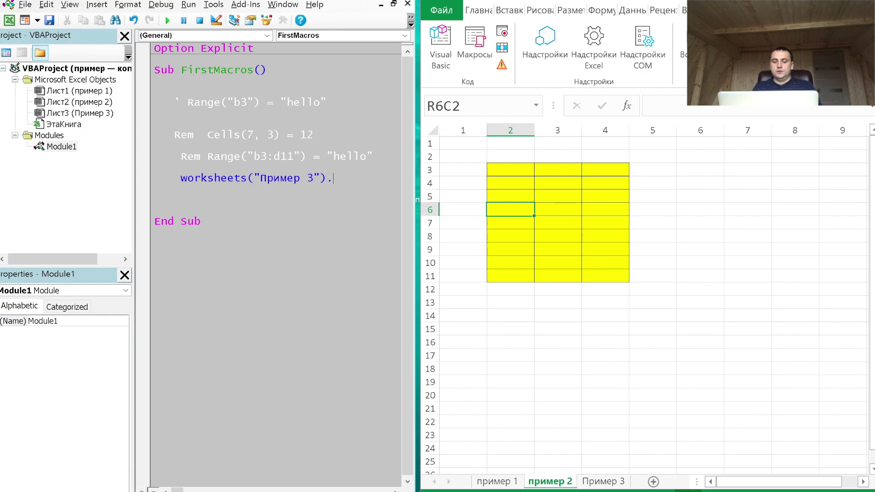
text(range()
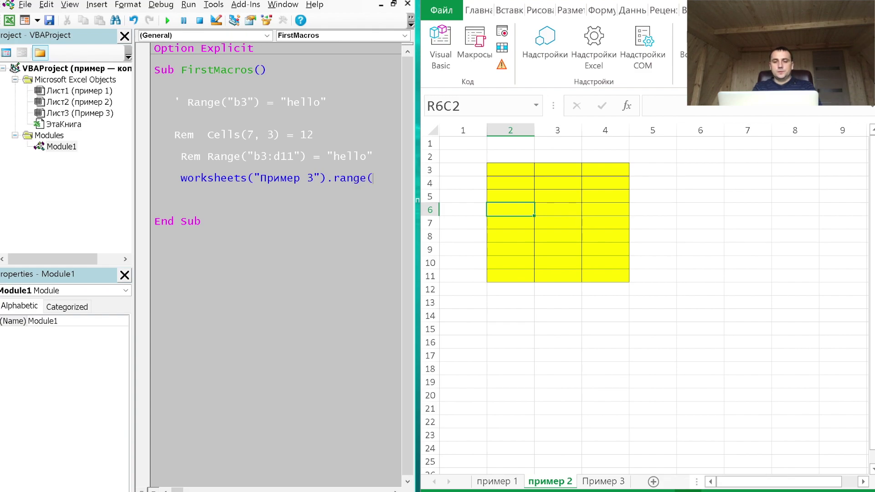
text("b3:)
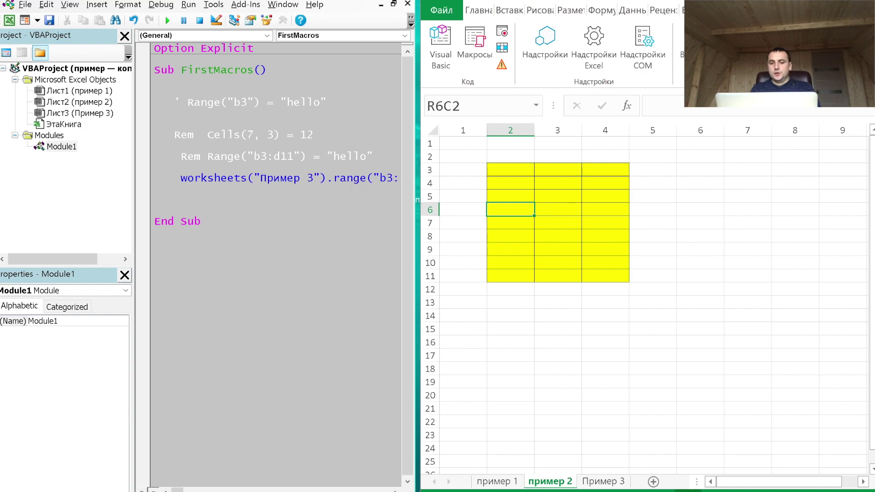
text(d11"))
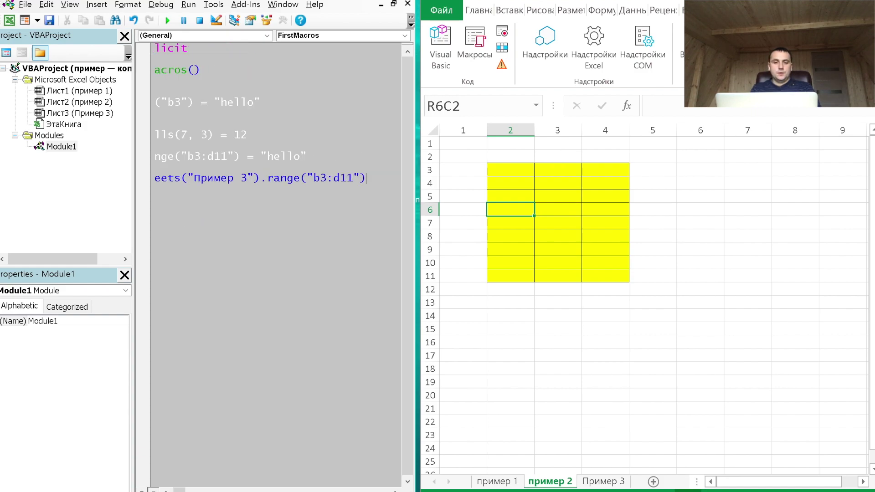
text( =)
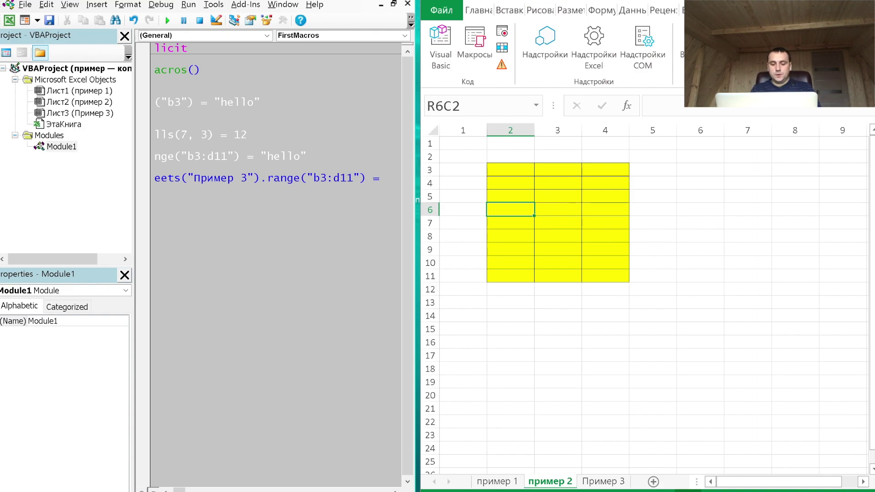
text(1)
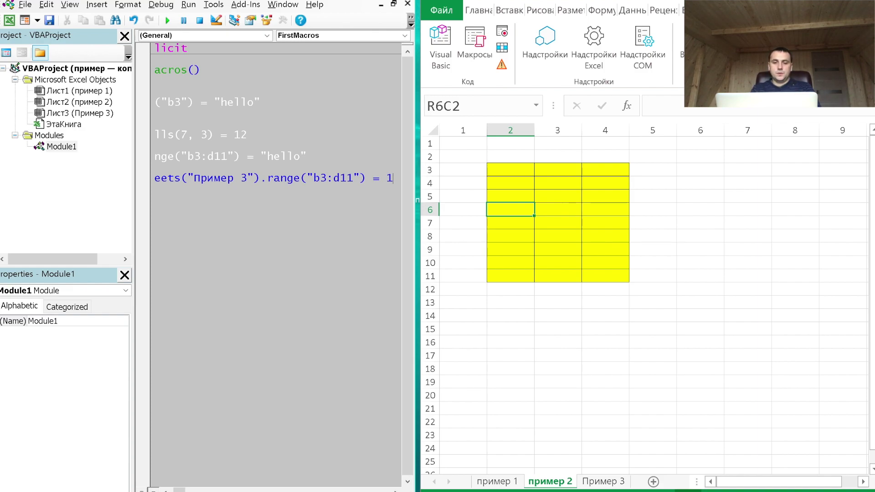
text(2)
key(Return)
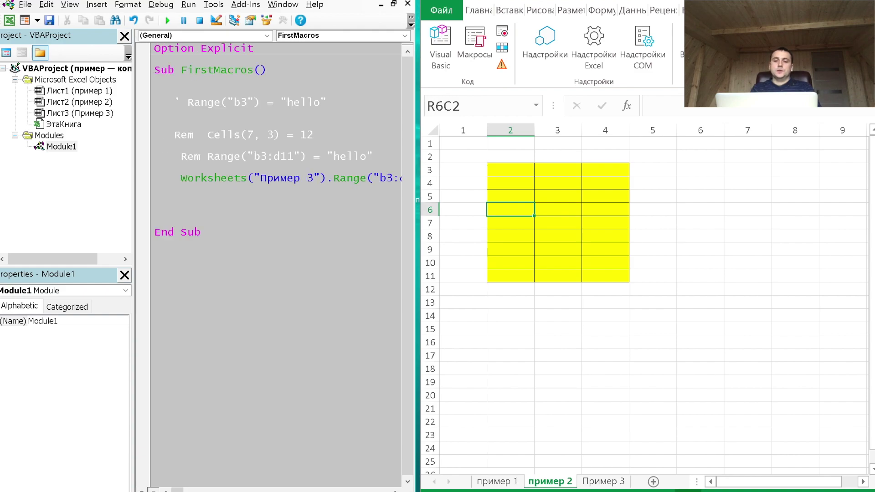
Run the macro, check the 11s on sheet Пример 3, and open the File > Open list.
click(164, 21)
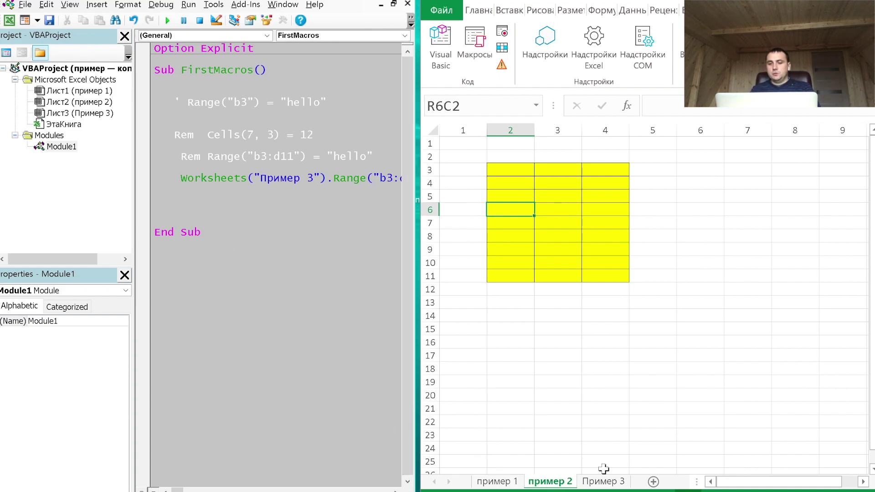
click(622, 482)
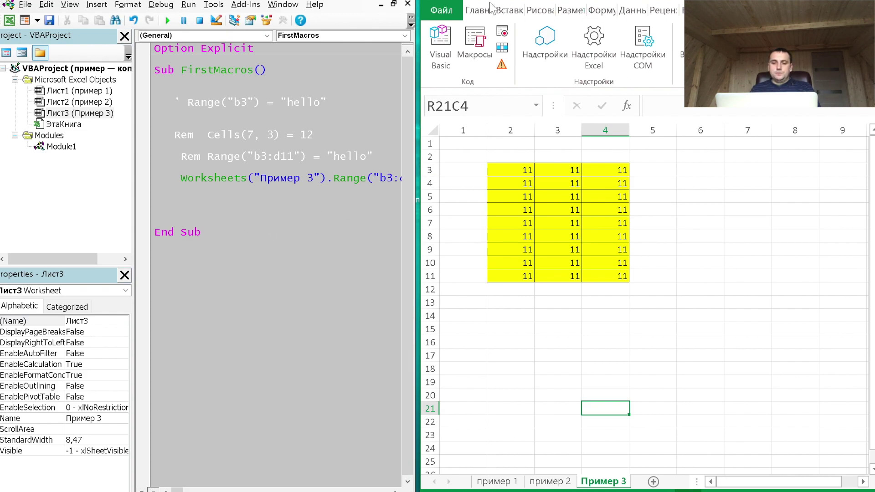
click(442, 10)
click(475, 96)
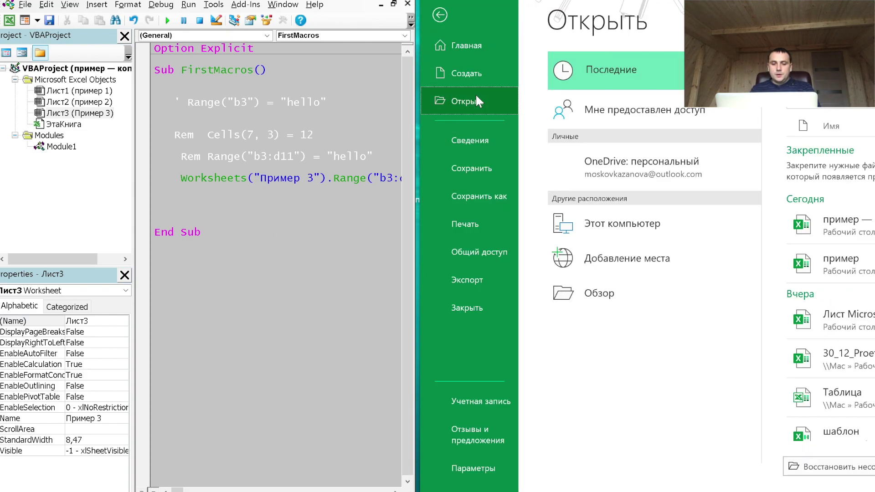
Open the recent workbook пример, view its Пример 3 sheet, and return to the Worksheets line.
click(827, 265)
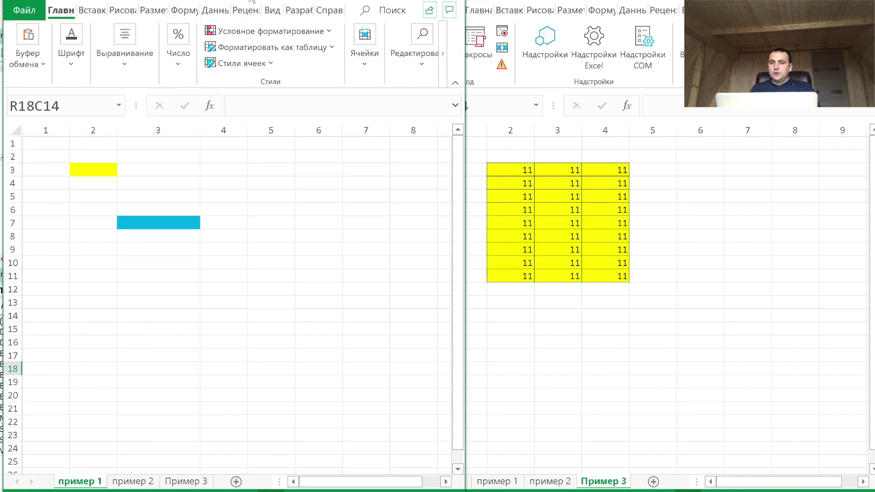
click(186, 481)
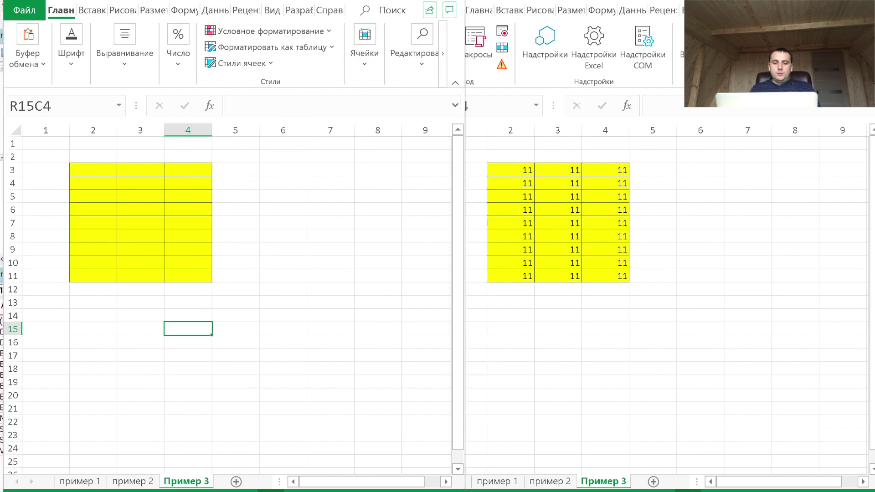
click(250, 469)
click(182, 178)
Comment out the Worksheets line with Rem and start a new line.
text(remWorksheets("Пример 3").Range(")
key(Down)
key(Down)
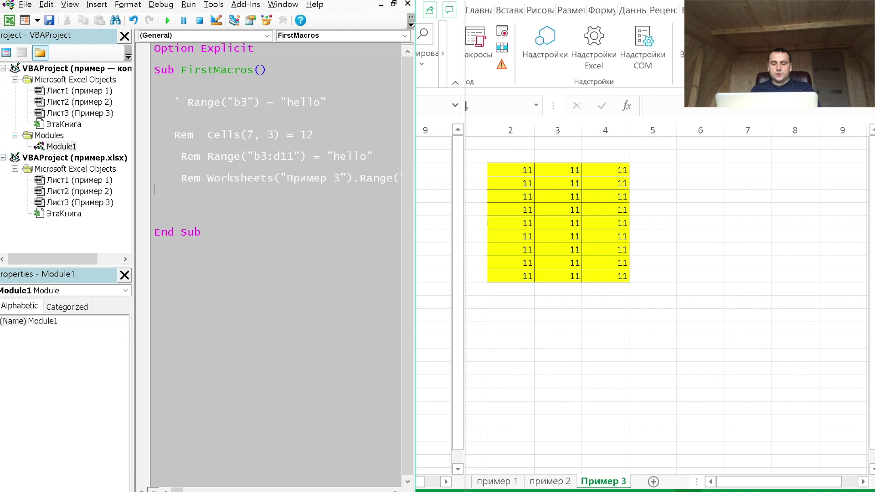
key(Return)
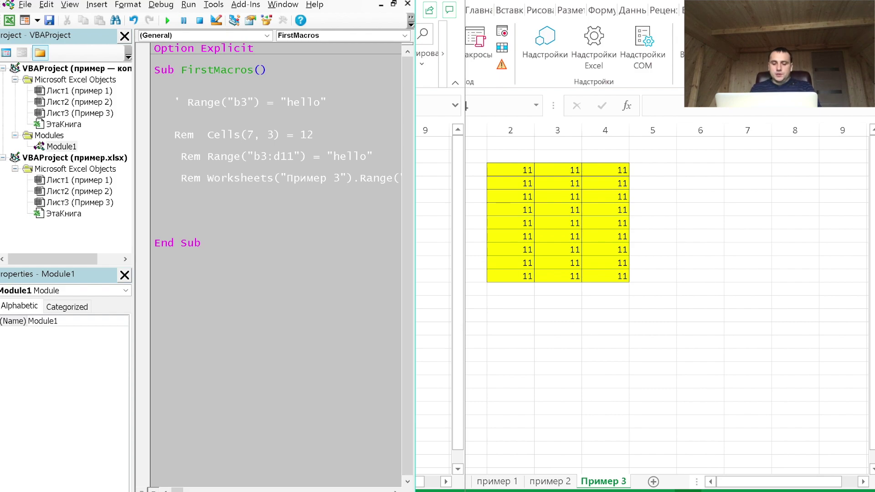
Add the line Workbooks("Пример").Worksheets("Пример 3").Range("b3:d11") = 11.
text(workbooks(")
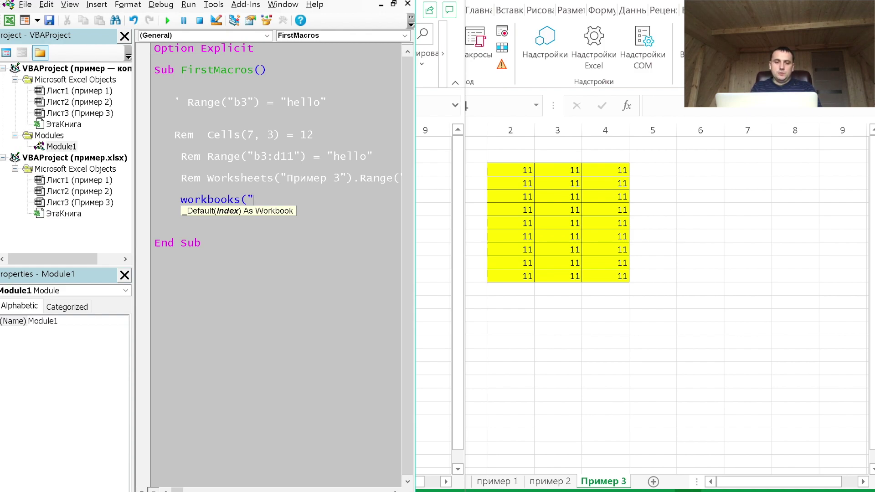
text(Пример").)
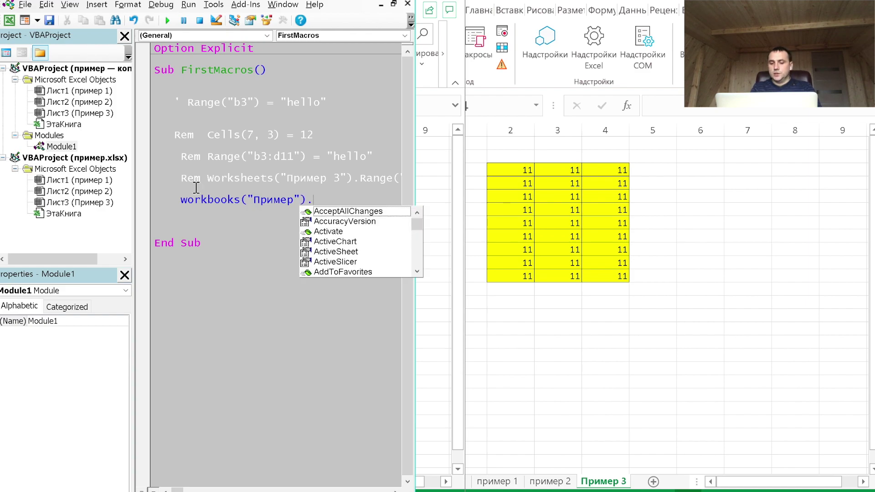
text(work)
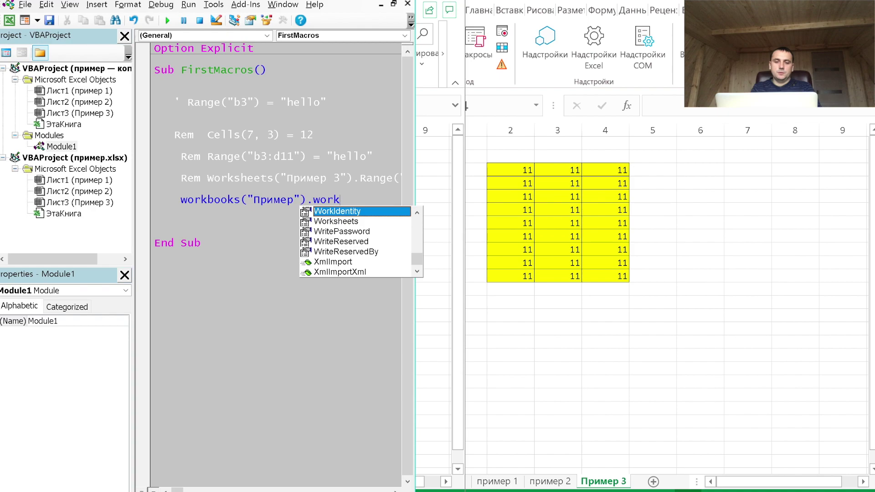
text(sheets("")
key(BackSpace)
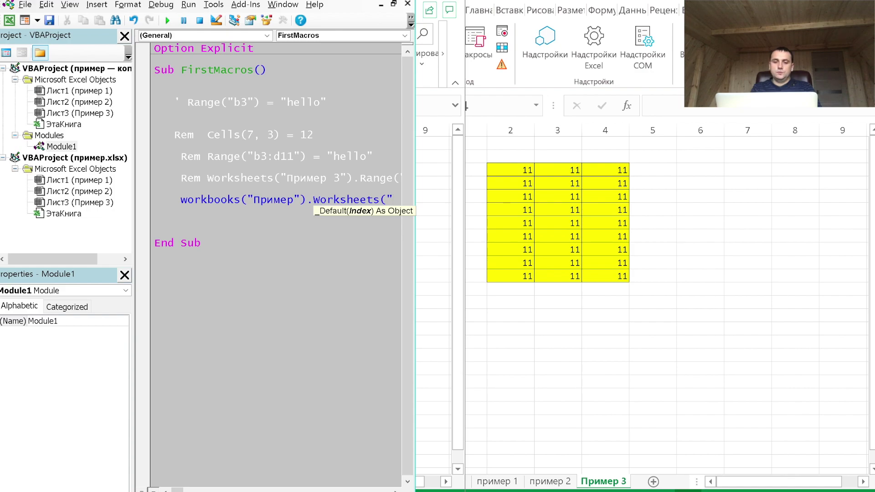
text(Пример 3)
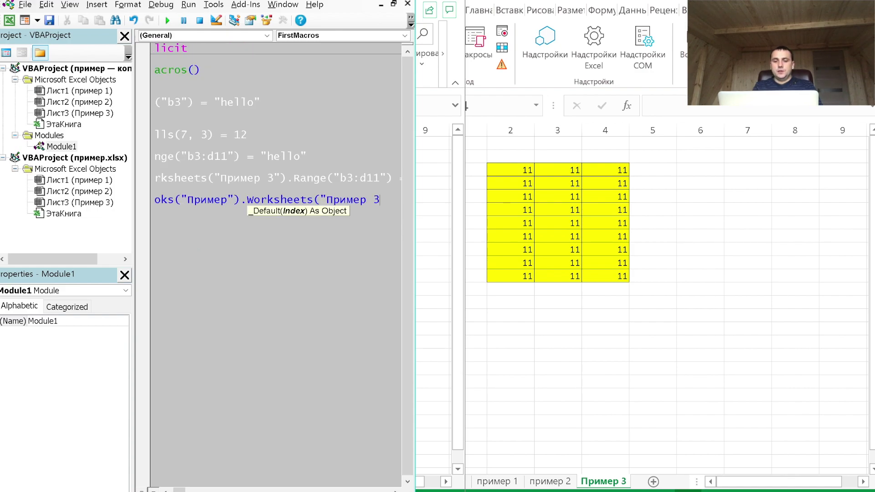
text(").)
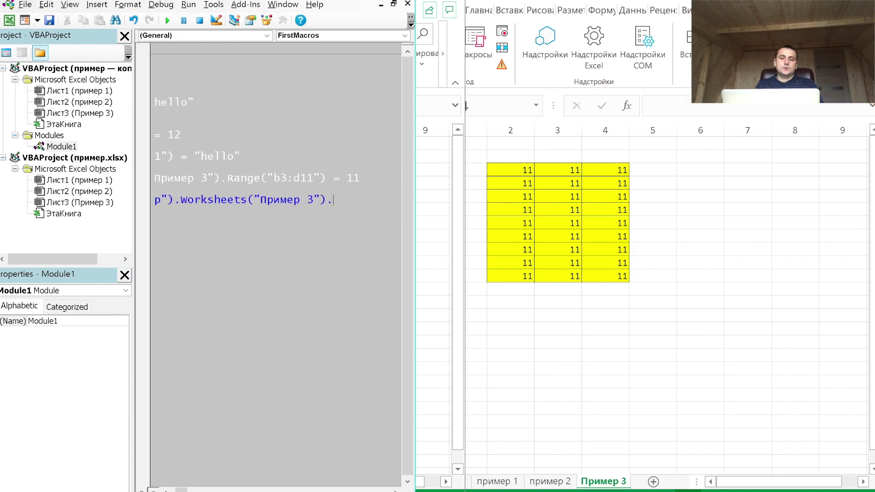
text(Range("b3:)
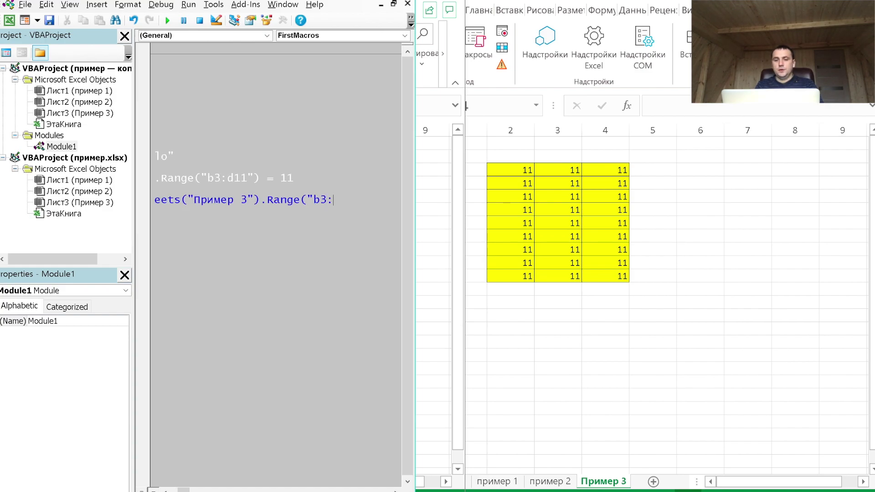
text(d11"))
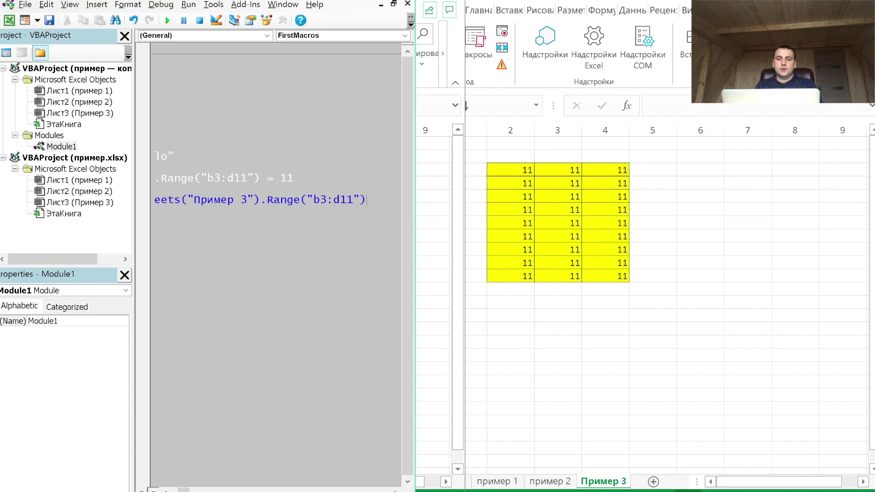
text( = 11)
key(Return)
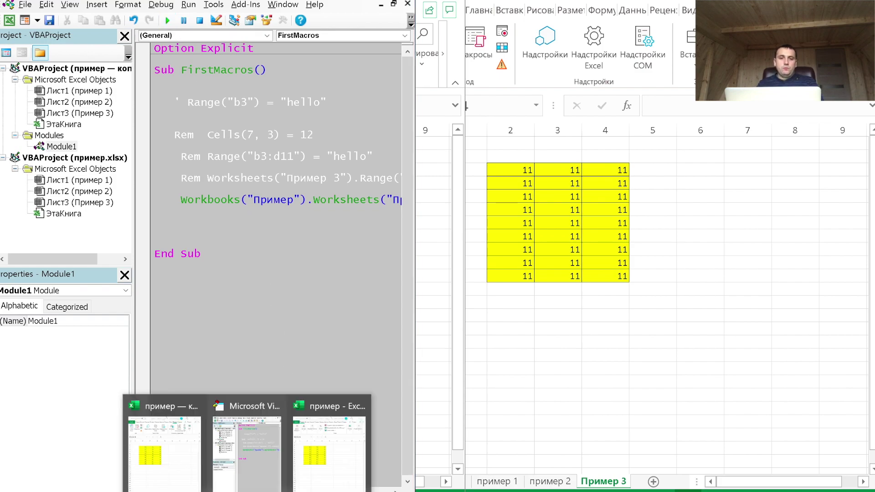
Change the Workbooks line's assigned value from 11 to "11" + "11".
click(304, 439)
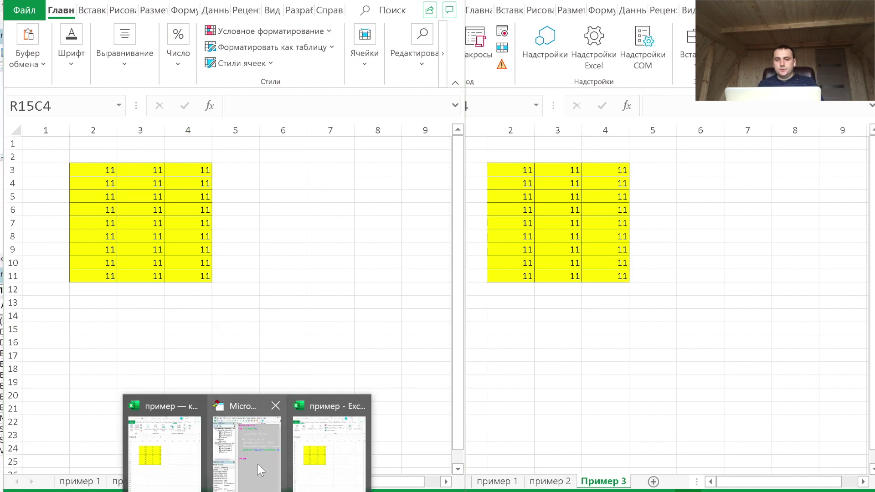
click(258, 464)
drag(372, 199, 400, 199)
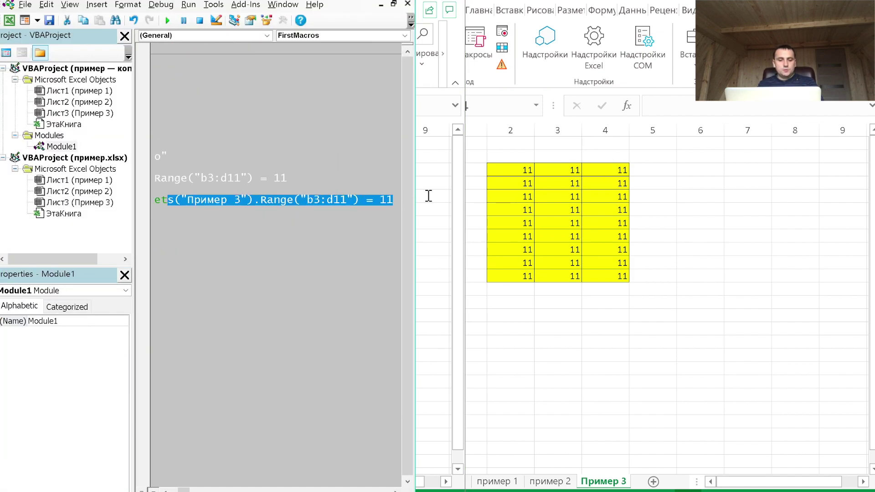
click(401, 199)
key(Left)
key(Left)
text(")
click(154, 211)
text(")
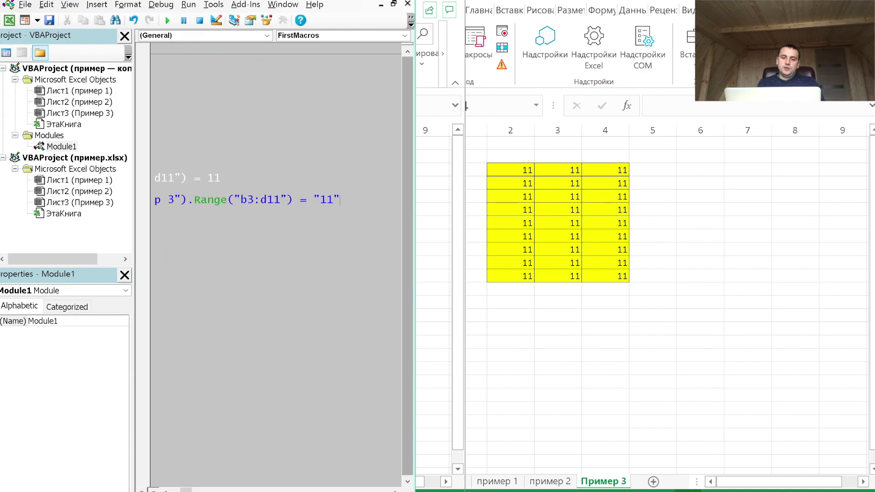
text( +)
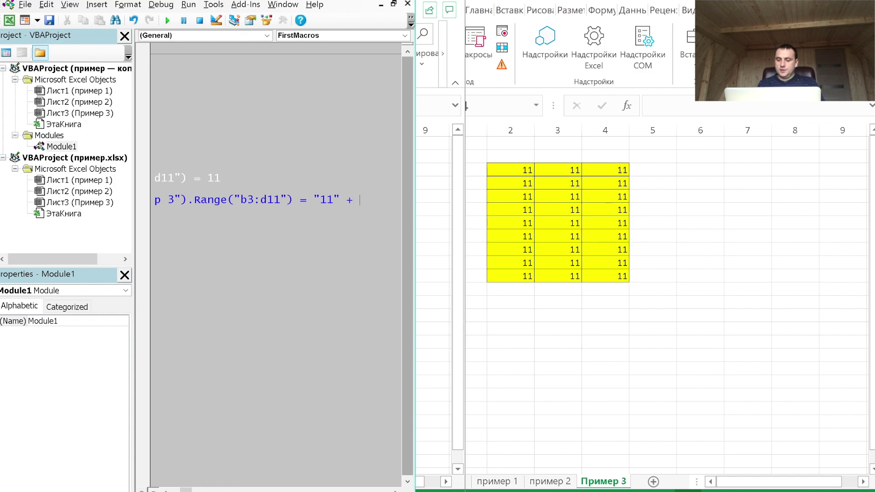
text( "11")
key(Down)
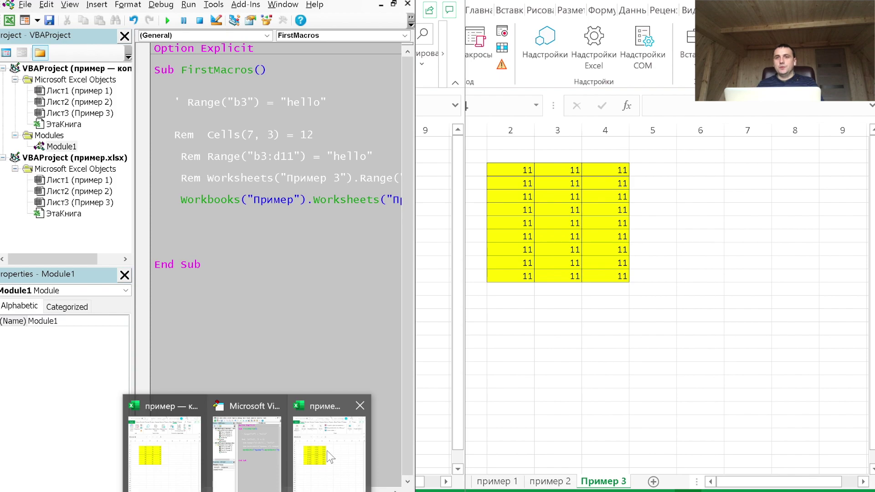
Bring up the second пример workbook and check cells in B3:D11 show 1111.
click(331, 457)
click(88, 172)
click(139, 210)
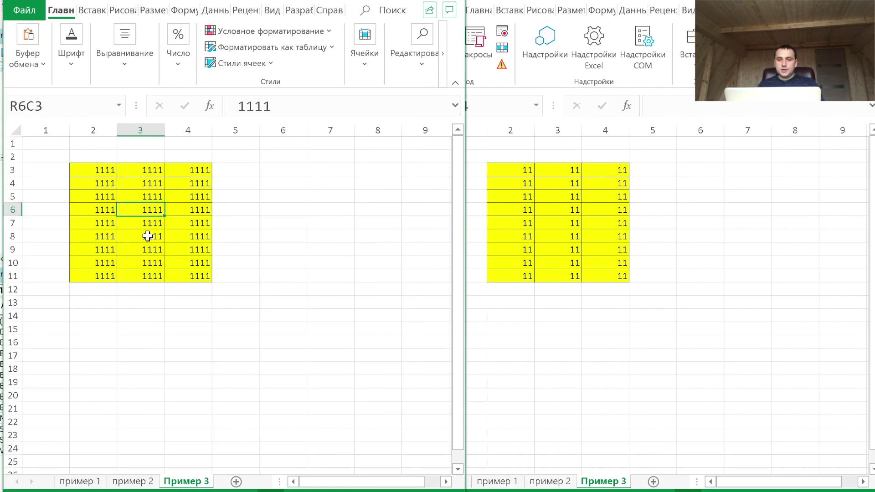
click(188, 249)
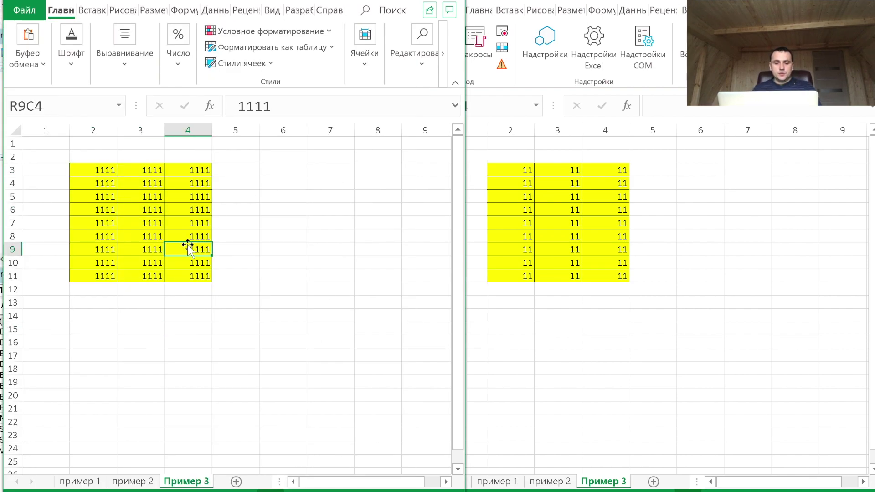